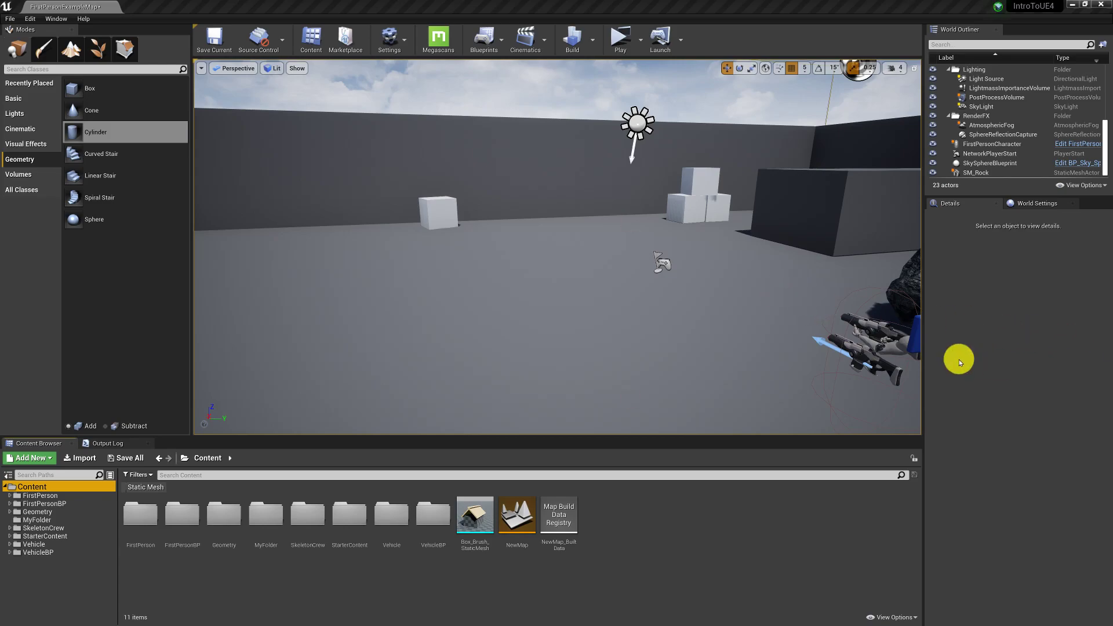
# Select the large rock in the level and open the StarterContent Props folder
pyautogui.moveTo(607, 288); pyautogui.dragTo(655, 281, button='right')
pyautogui.press('w')
pyautogui.click(582, 269)
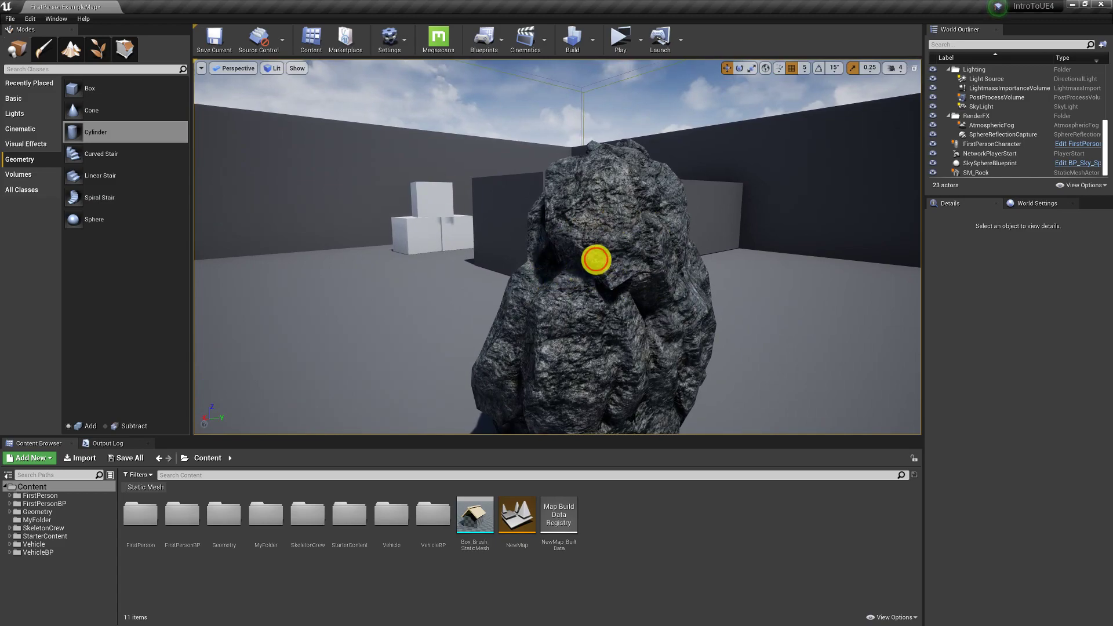
pyautogui.click(47, 536)
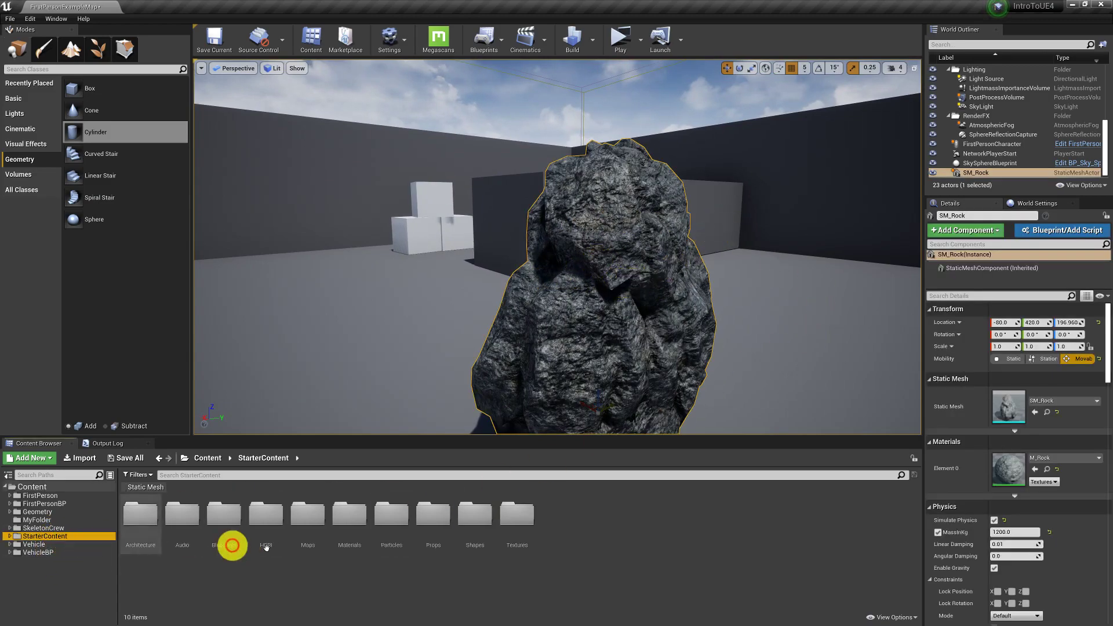
pyautogui.doubleClick(441, 528)
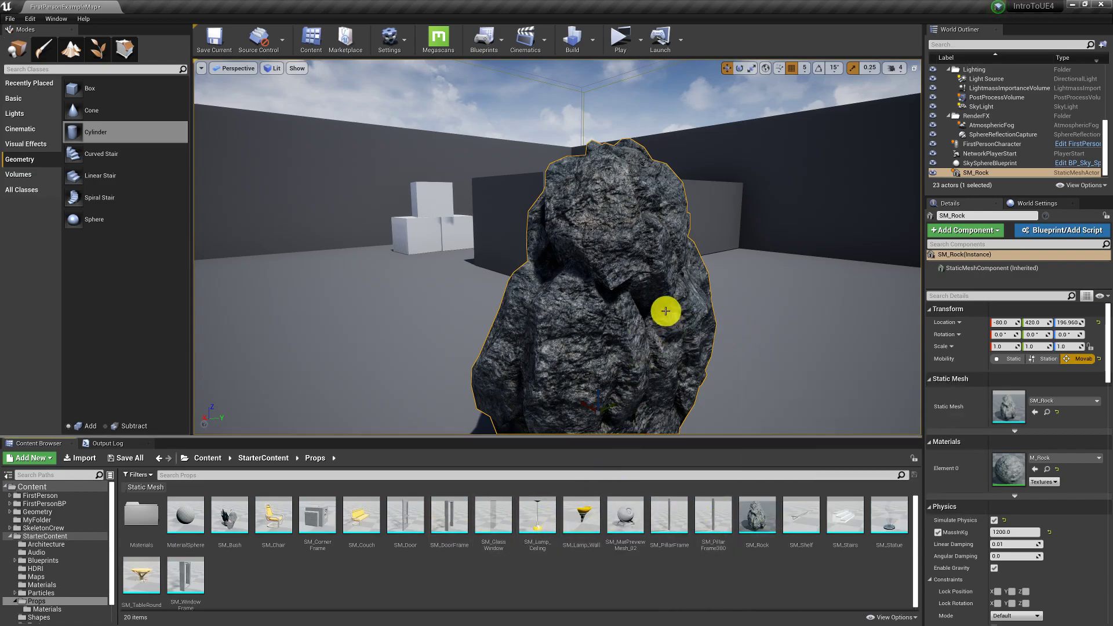
pyautogui.click(639, 232)
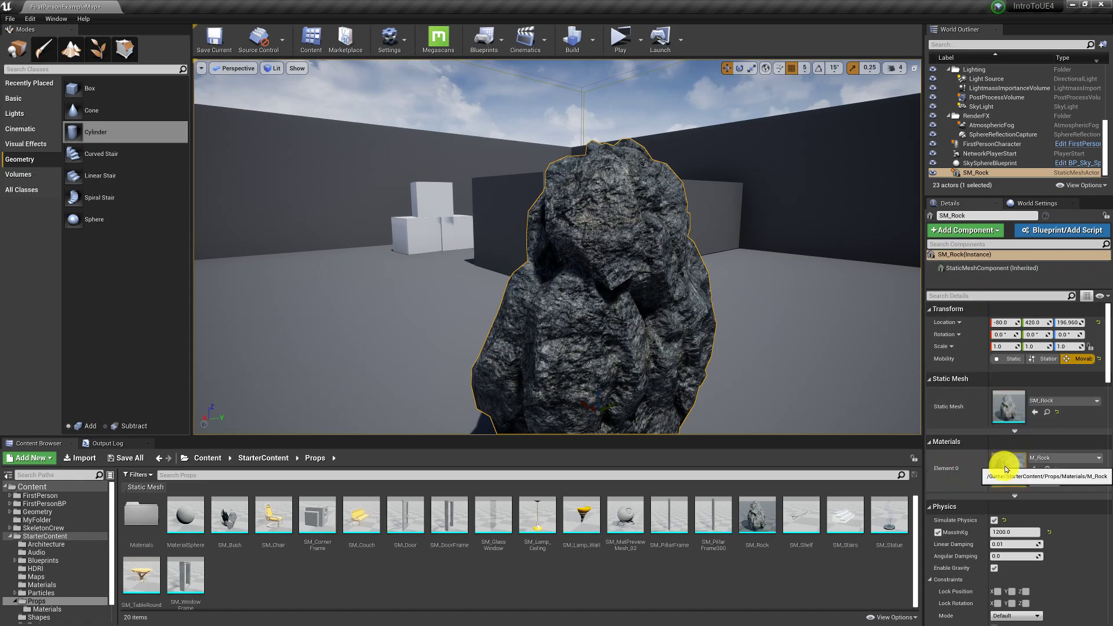
# Locate the rock's Element 0 material in the project content and open M_Rock for editing
pyautogui.click(1046, 457)
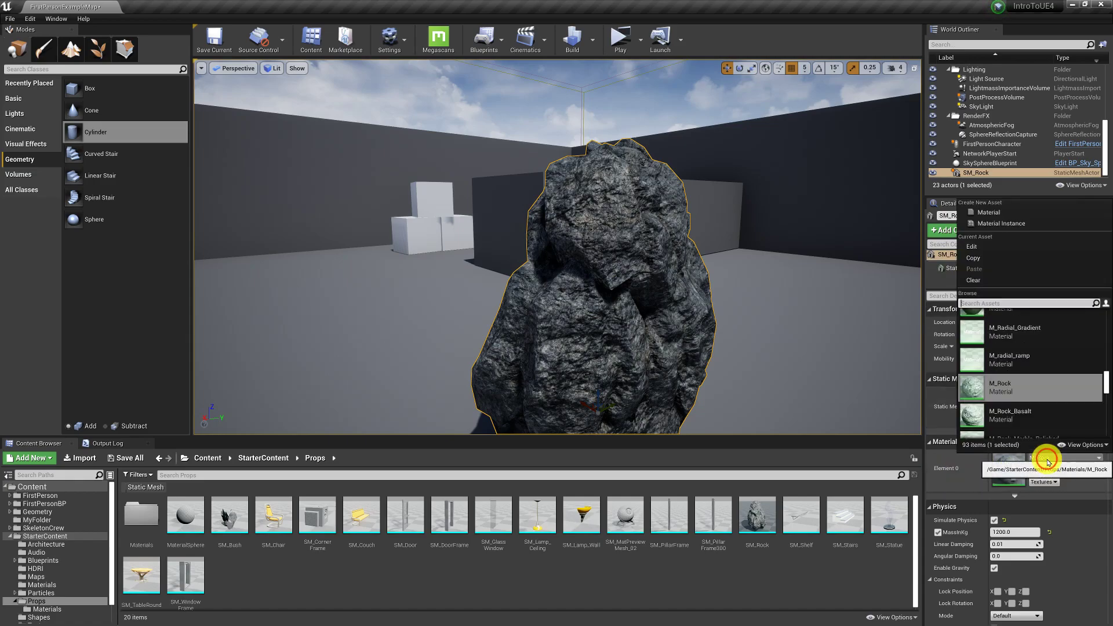
pyautogui.click(950, 479)
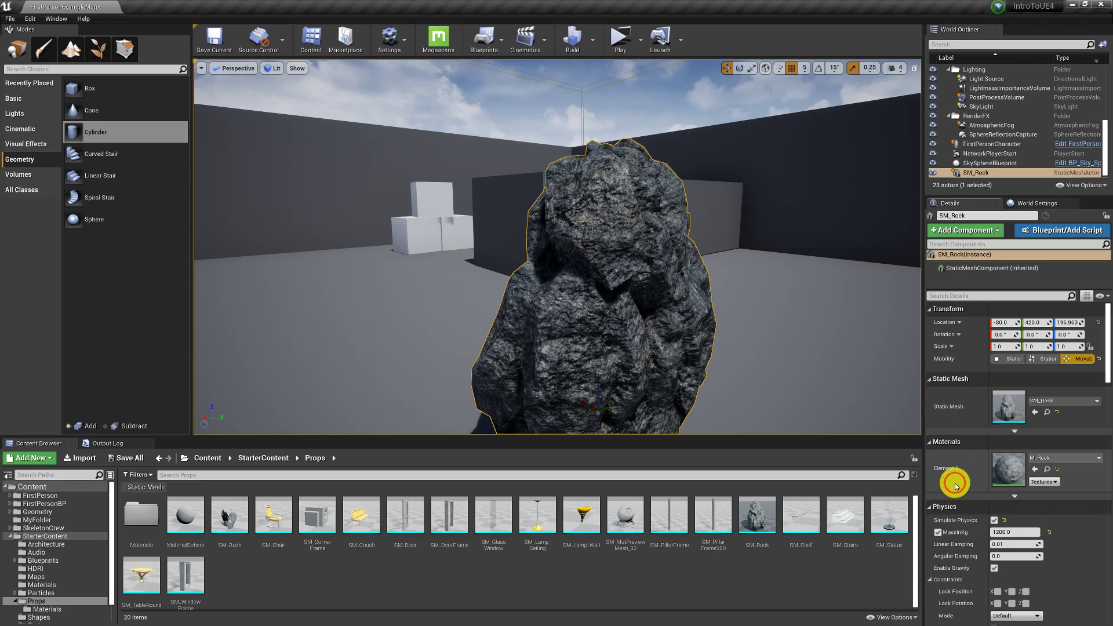
pyautogui.click(1046, 470)
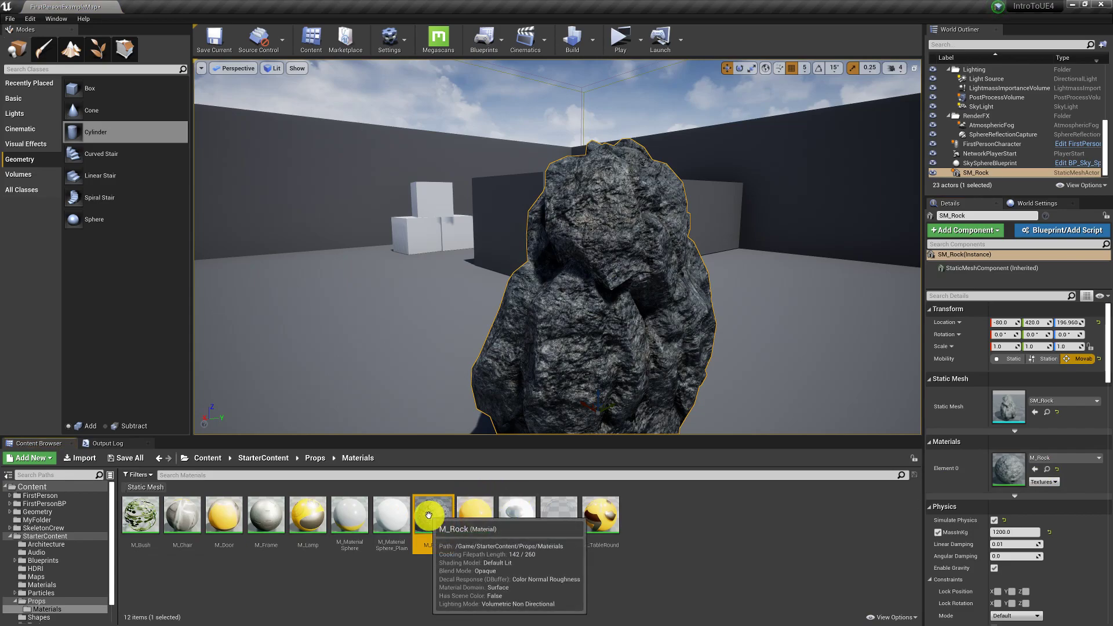
pyautogui.doubleClick(428, 515)
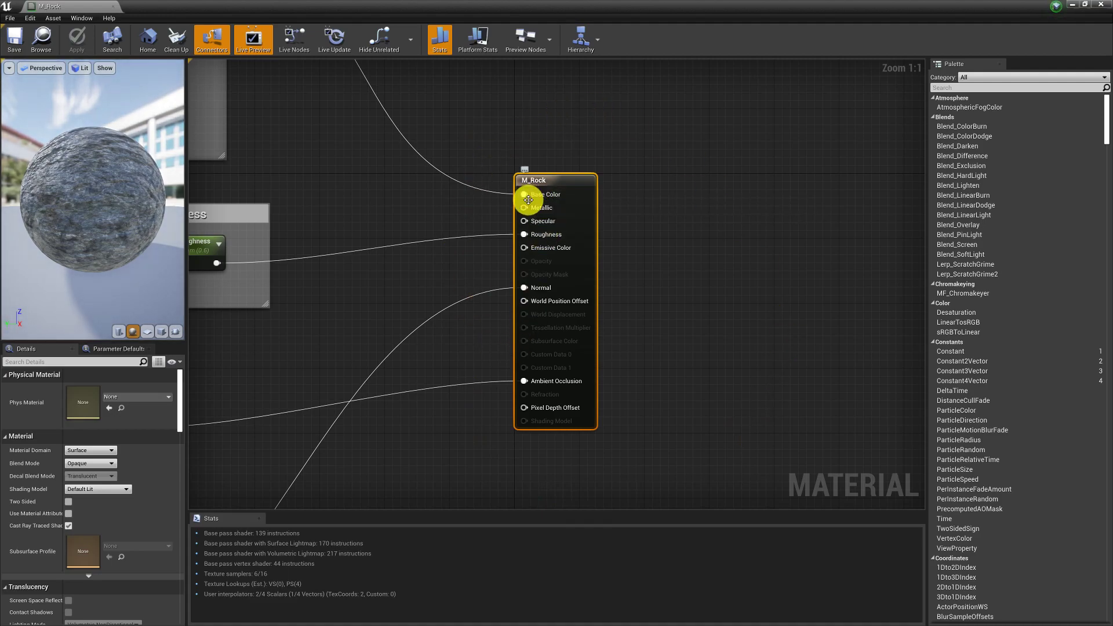
# Examine how M_Rock's texture, roughness, ambient occlusion and normal nodes feed the material inputs, and inspect the Roughness parameter
pyautogui.moveTo(547, 192)
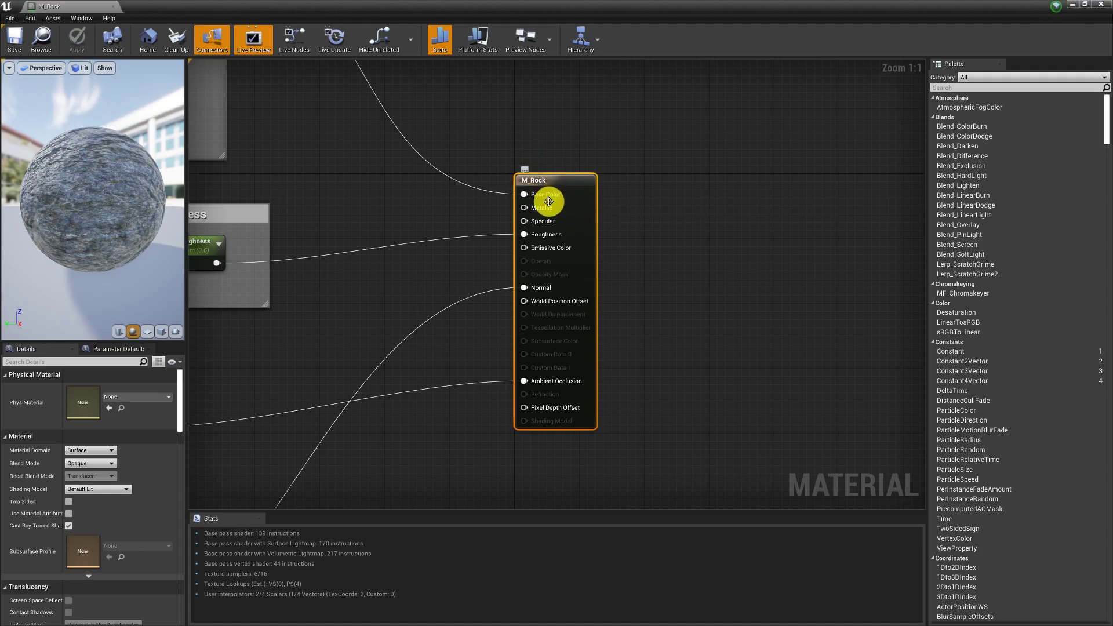
pyautogui.scroll(-3, 449, 267)
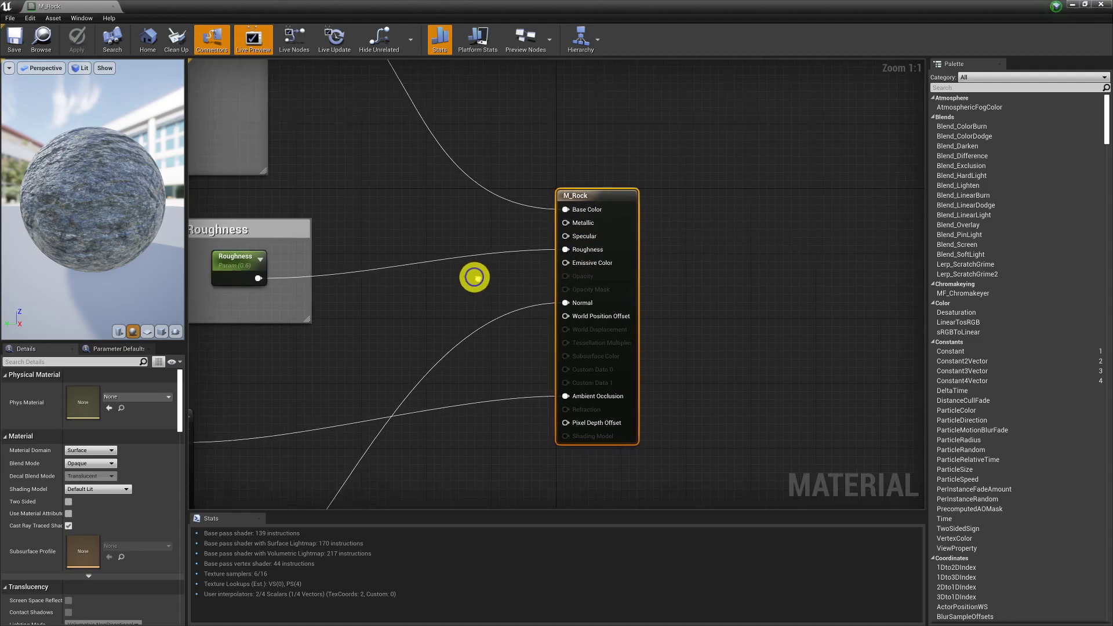
pyautogui.scroll(-4, 483, 325)
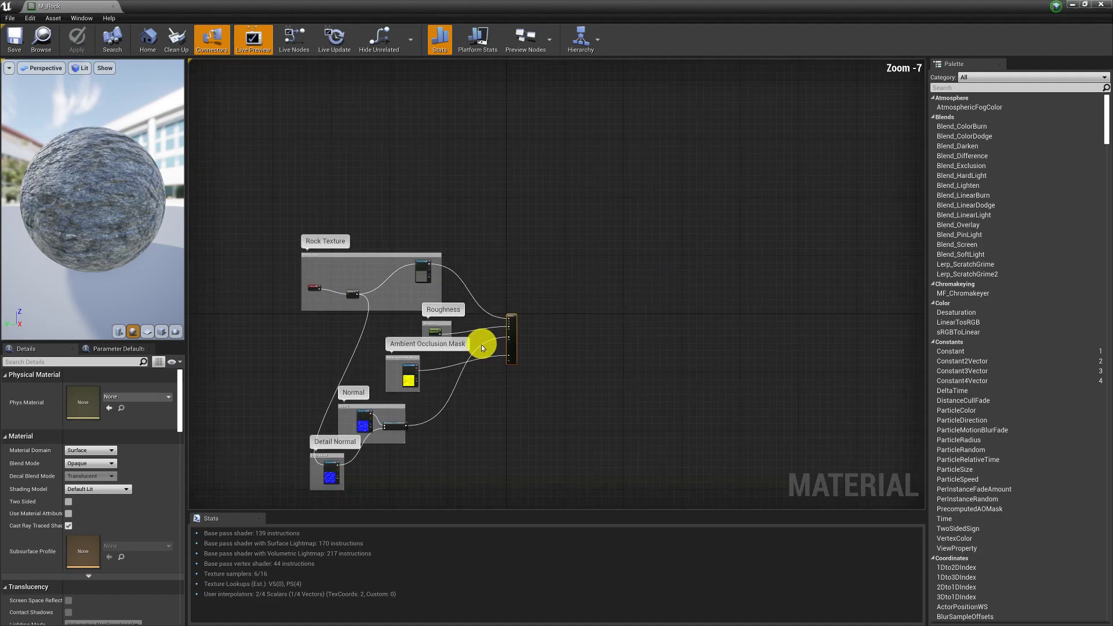
pyautogui.moveTo(465, 357); pyautogui.dragTo(586, 331, button='right')
pyautogui.scroll(3, 590, 274)
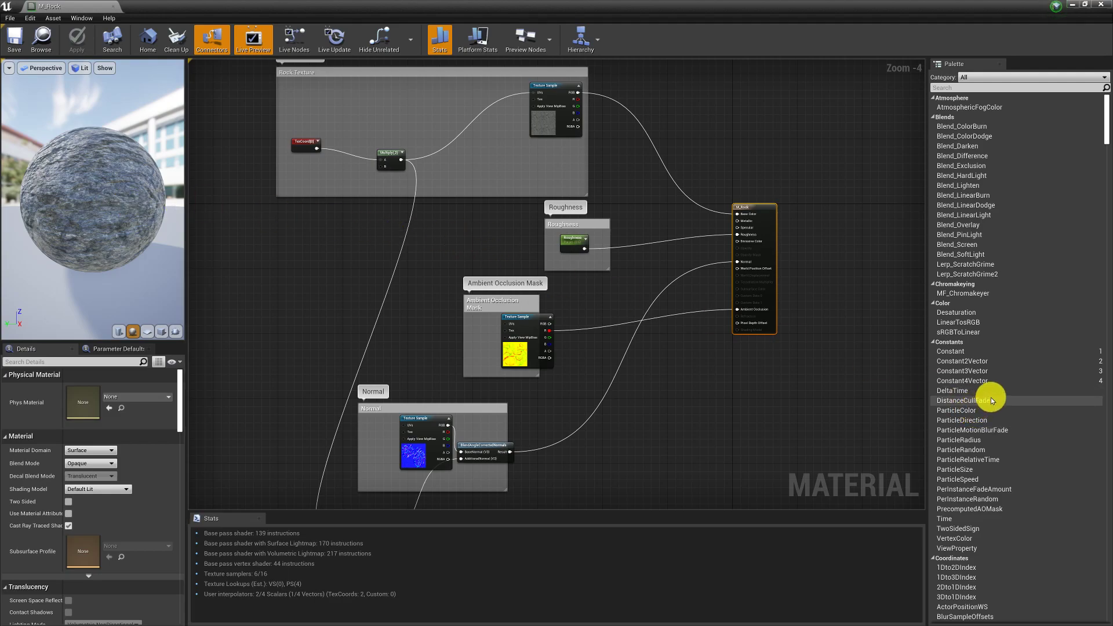
pyautogui.moveTo(725, 308); pyautogui.dragTo(726, 308)
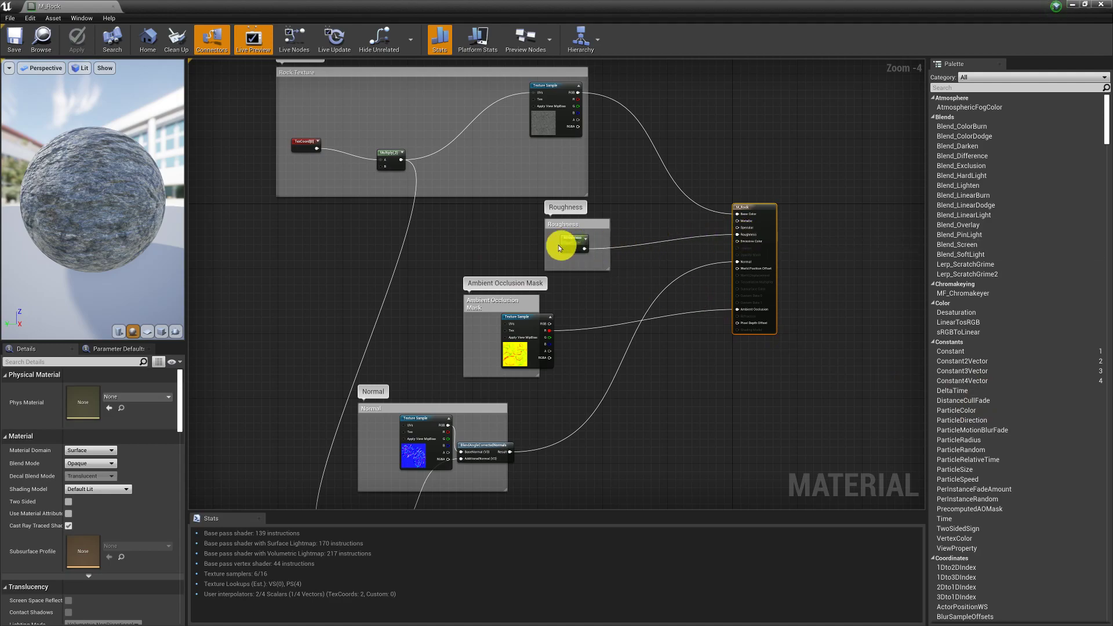
pyautogui.click(576, 237)
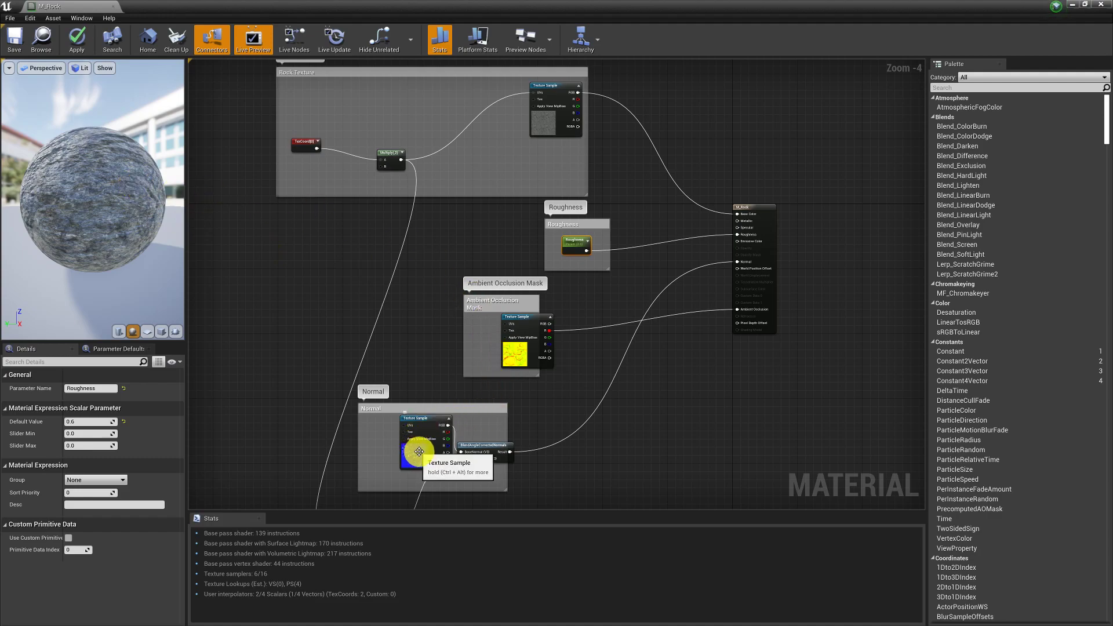
# Disconnect the blended normals from M_Rock's Normal input to compare the preview sphere, and reconnect them
pyautogui.moveTo(97, 191); pyautogui.dragTo(113, 196)
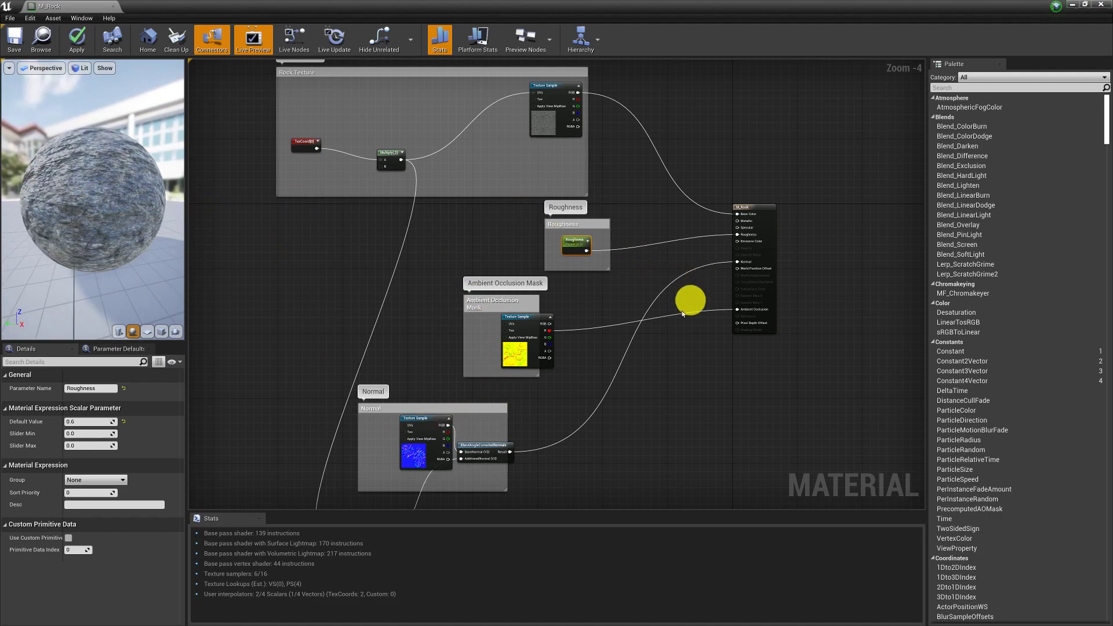
pyautogui.keyDown('alt'); pyautogui.click(738, 262); pyautogui.keyUp('alt')
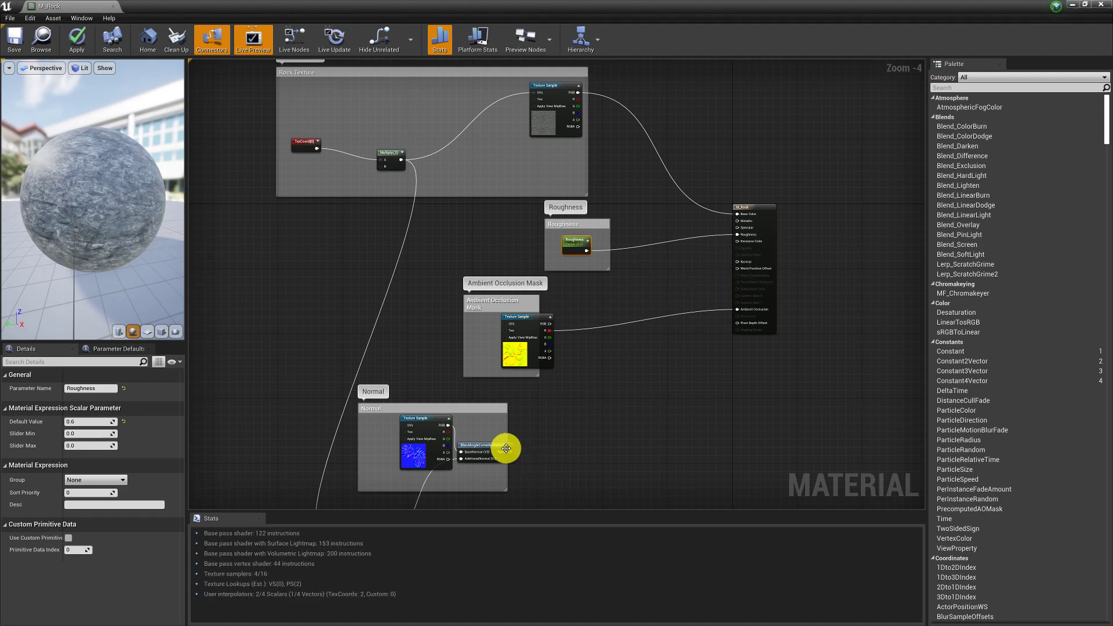
pyautogui.moveTo(509, 452); pyautogui.dragTo(746, 266)
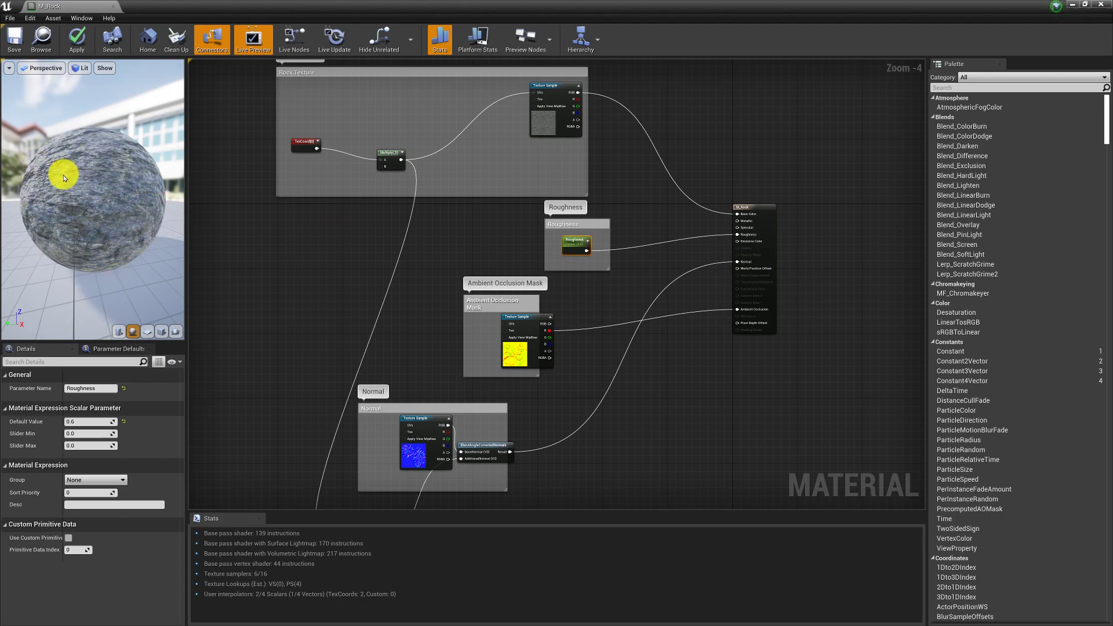
# Examine the Normal, Detail Normal, Rock Texture, Roughness and Ambient Occlusion Mask groups and their connections to the M_Rock node
pyautogui.moveTo(494, 265); pyautogui.dragTo(532, 137, button='right')
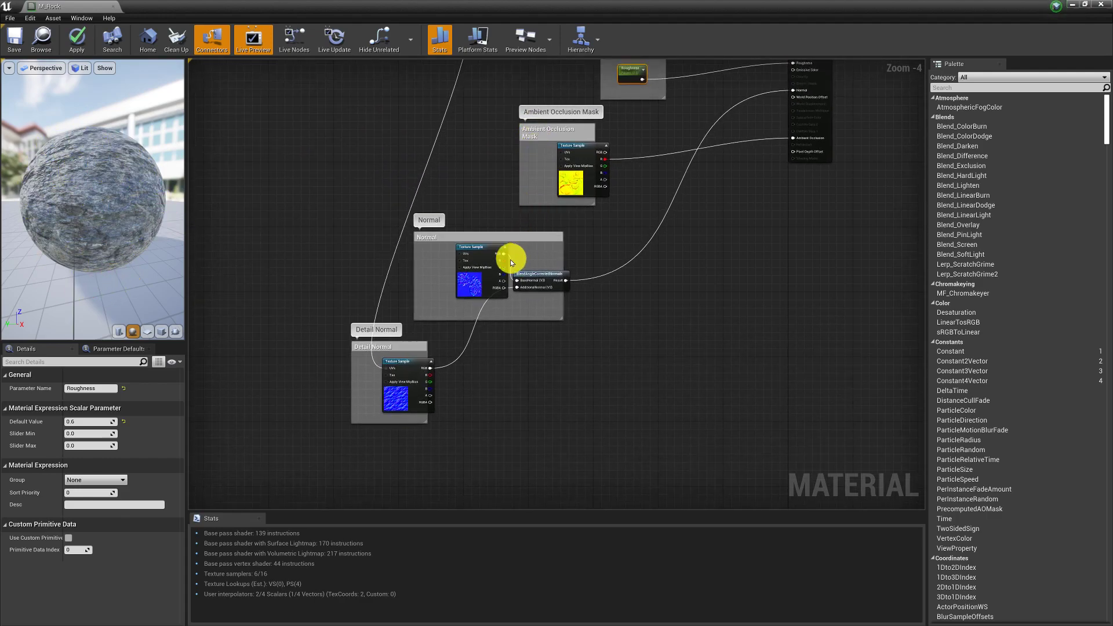
pyautogui.moveTo(606, 226); pyautogui.dragTo(601, 440, button='right')
pyautogui.moveTo(660, 389); pyautogui.dragTo(620, 318, button='right')
pyautogui.scroll(-1, 623, 317)
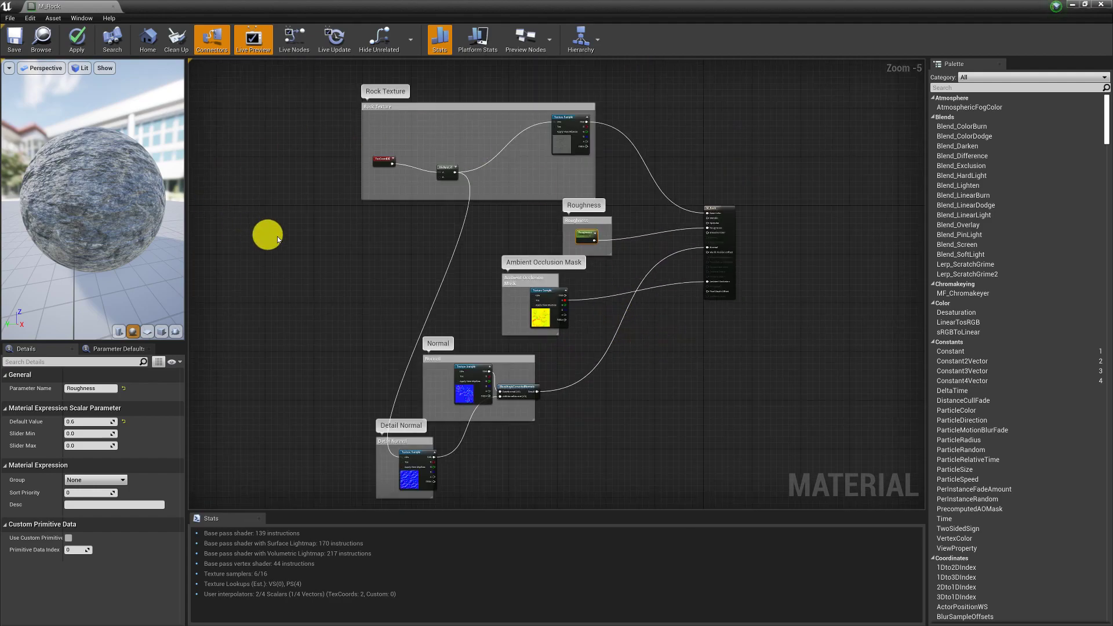
pyautogui.scroll(2, 716, 219)
pyautogui.scroll(2, 718, 218)
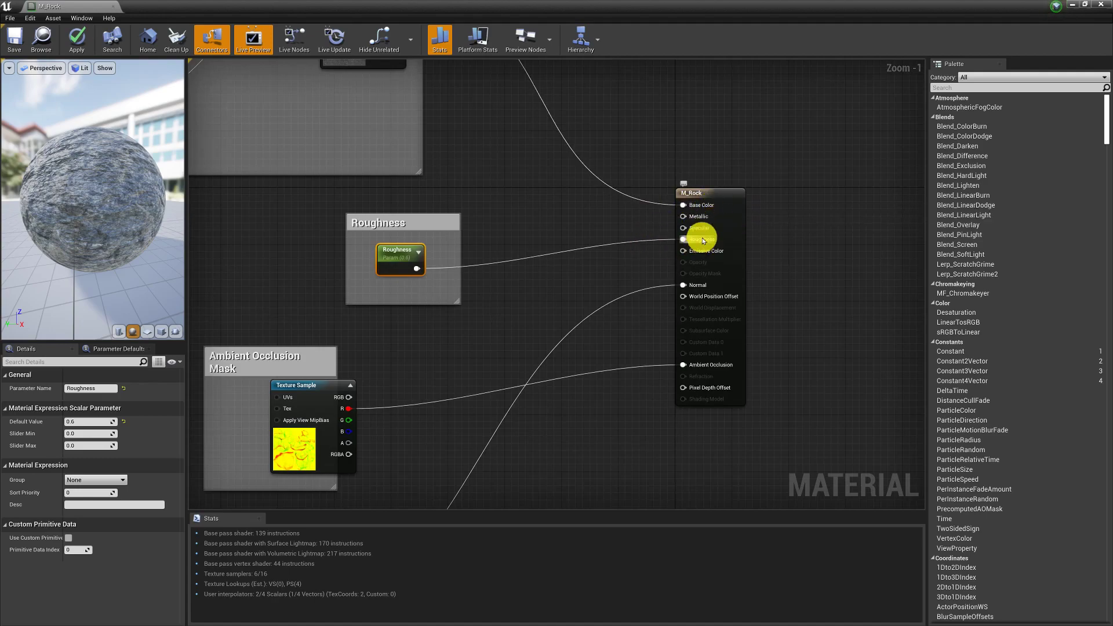
pyautogui.moveTo(638, 328); pyautogui.dragTo(704, 268, button='right')
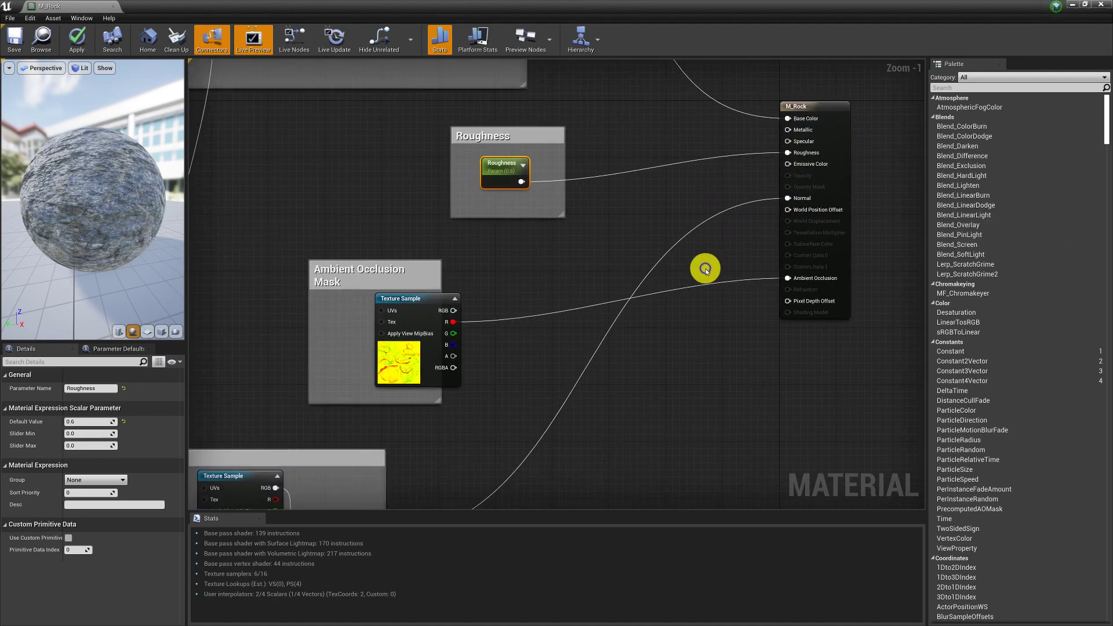
pyautogui.scroll(-2, 684, 272)
pyautogui.scroll(-1, 619, 302)
pyautogui.moveTo(584, 249); pyautogui.dragTo(624, 290, button='right')
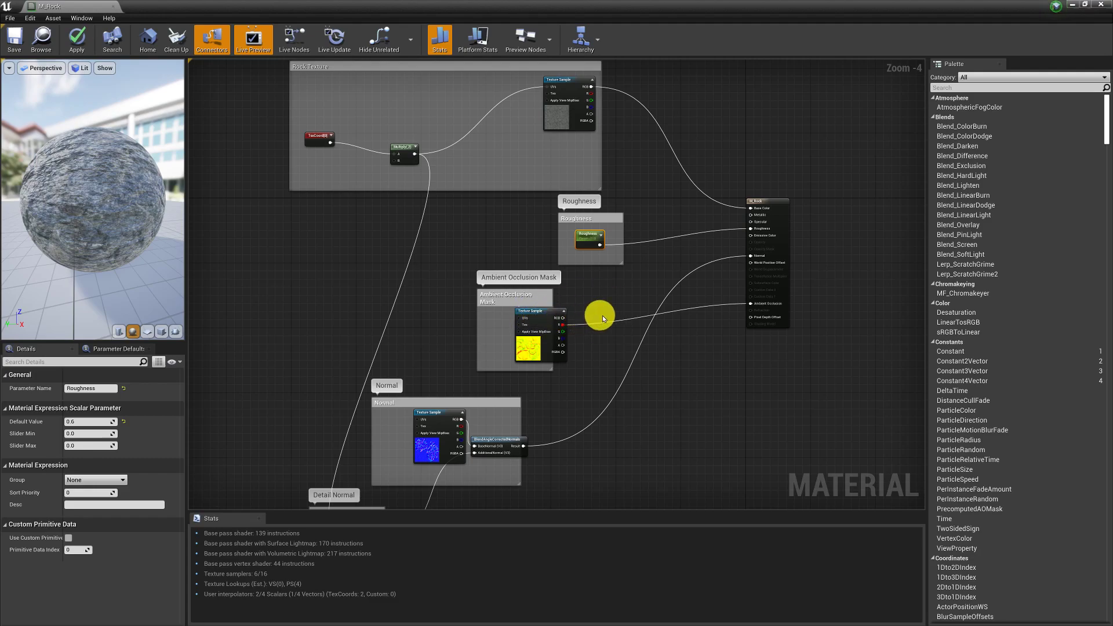
# Shift the texture sample inside the Ambient Occlusion Mask group and close M_Rock without applying the changes
pyautogui.moveTo(542, 315); pyautogui.dragTo(513, 316)
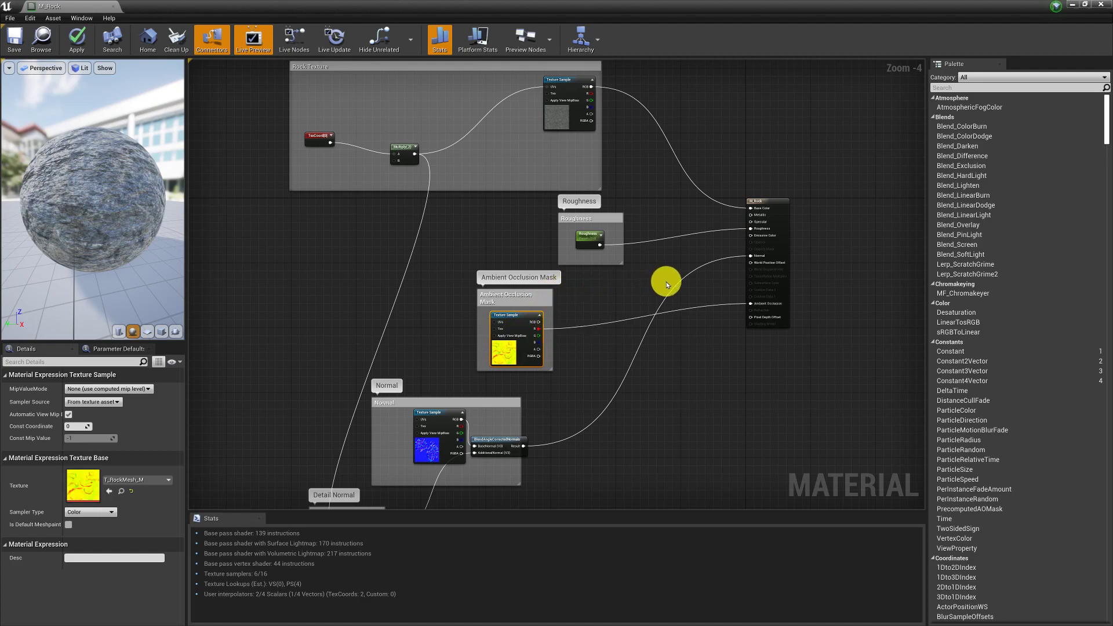
pyautogui.click(114, 7)
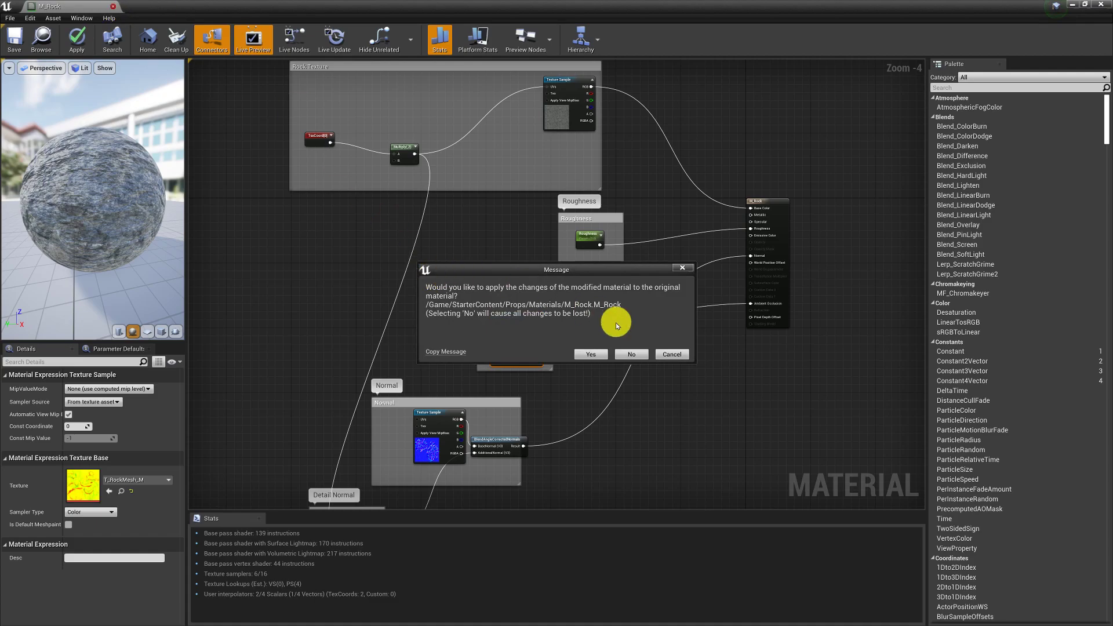
pyautogui.click(633, 354)
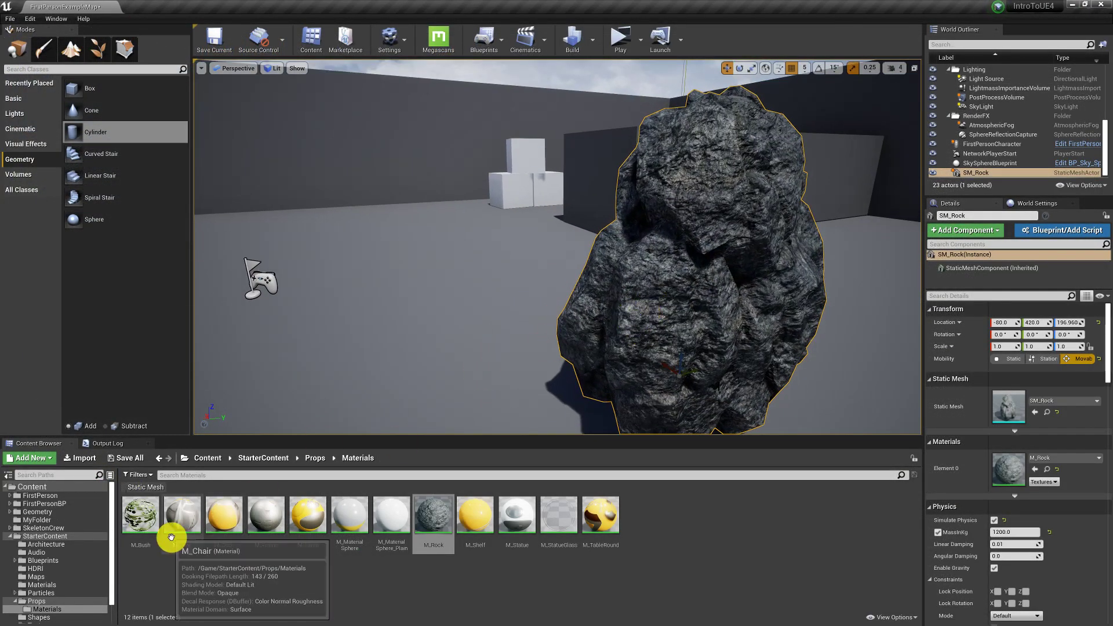
# Create a folder named PBR directly under Content and open it
pyautogui.click(34, 487)
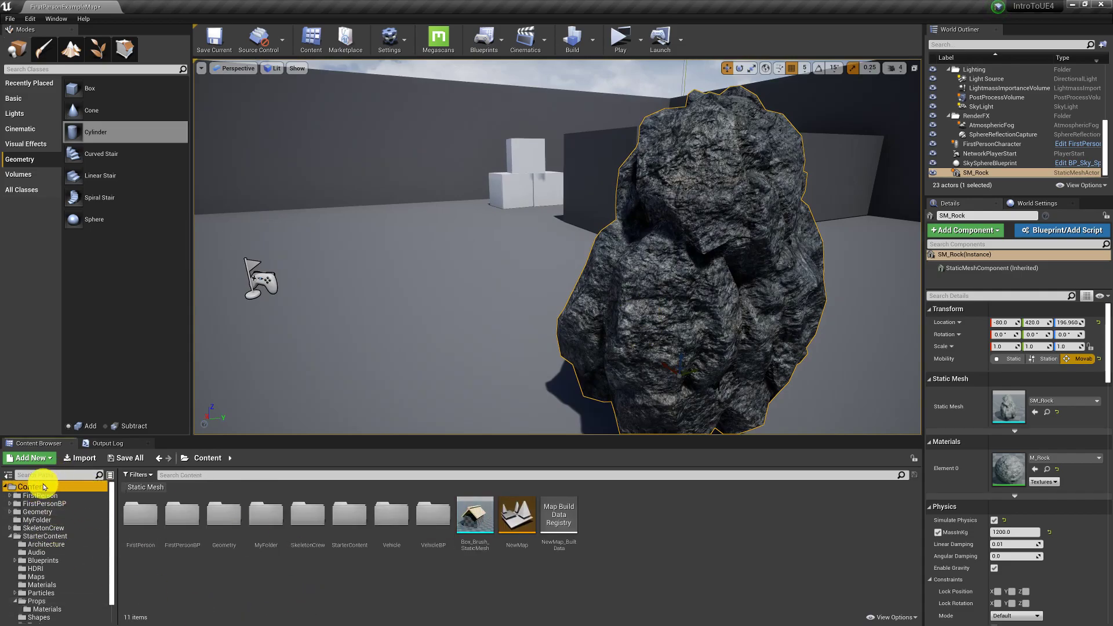
pyautogui.click(32, 458)
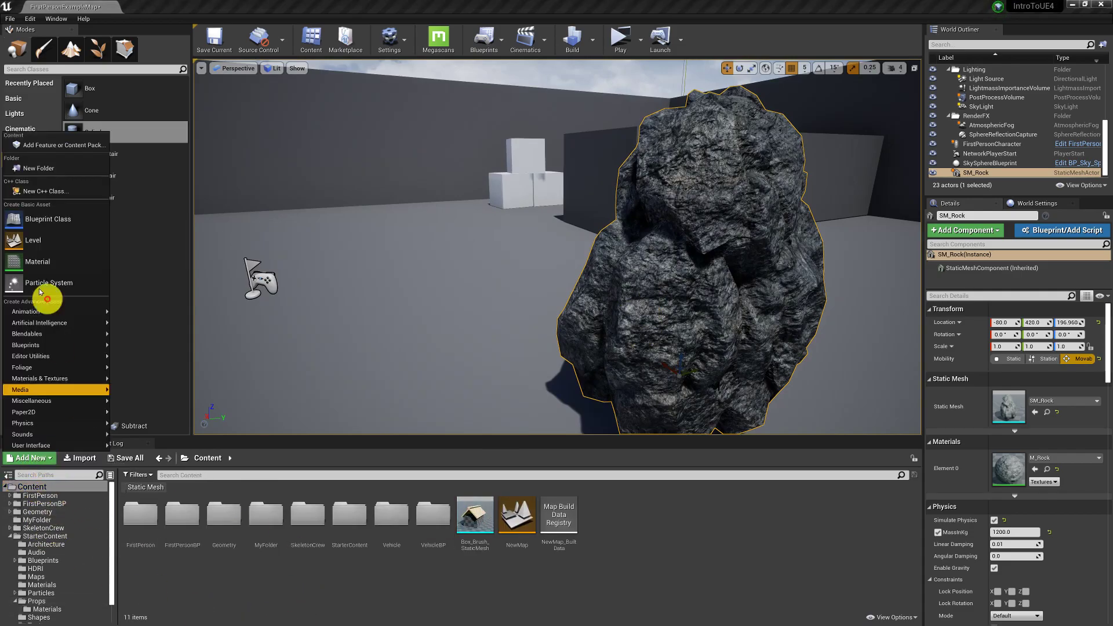
pyautogui.click(41, 170)
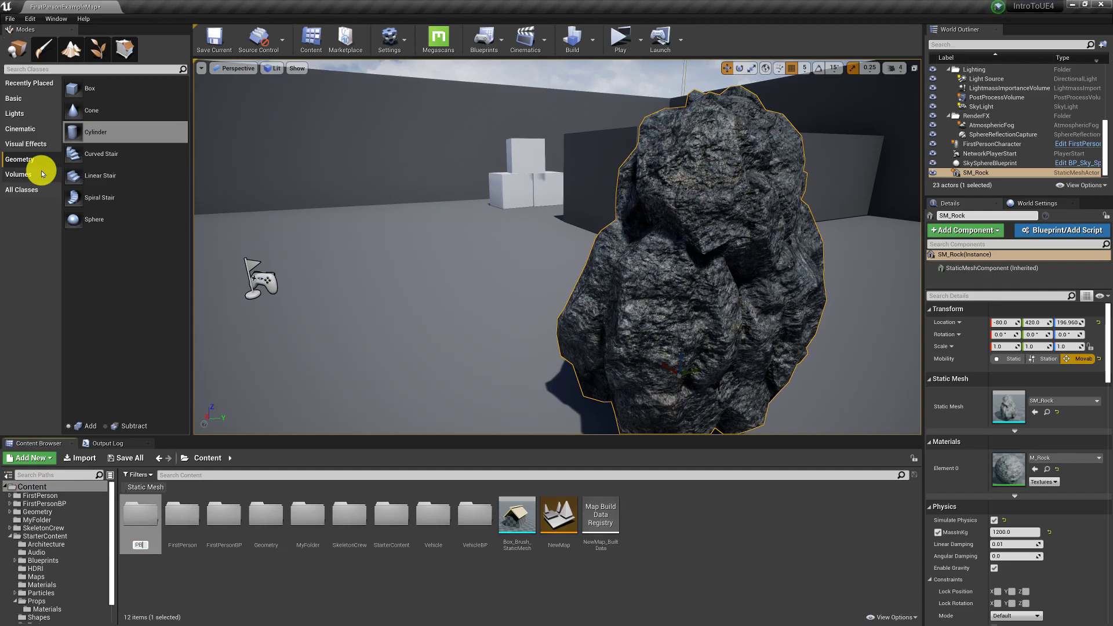
pyautogui.press('Return')
pyautogui.press('Return')
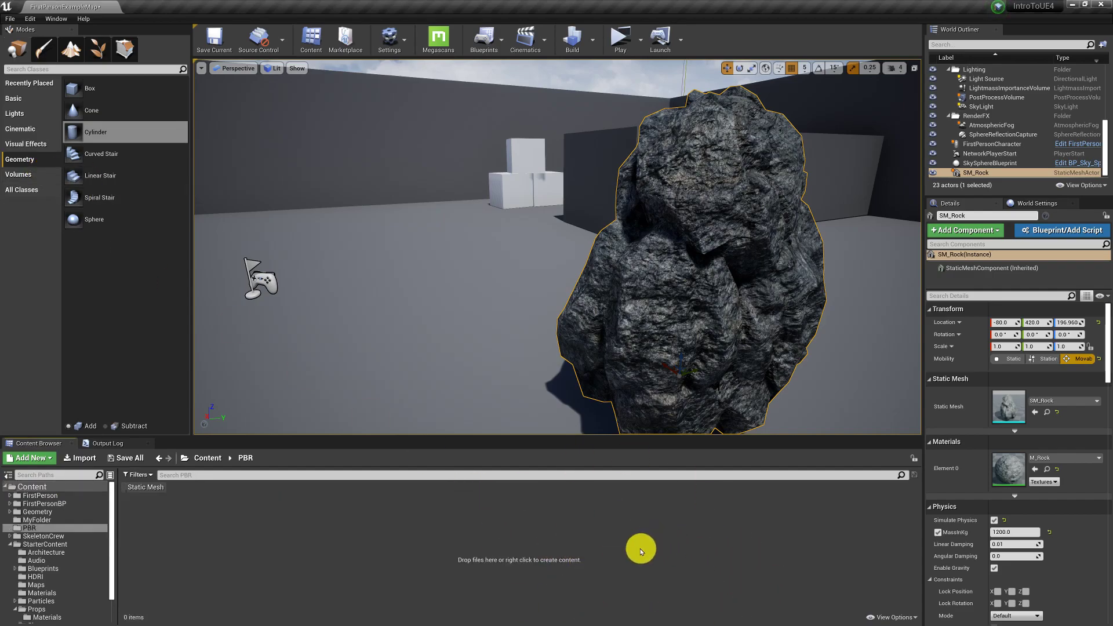
# Import the five TexturesCom_Brick_StoneGeometric_1K textures (albedo, ao, height, normal, roughness) from File Explorer's PBR folder into the project's PBR folder
pyautogui.press('super')
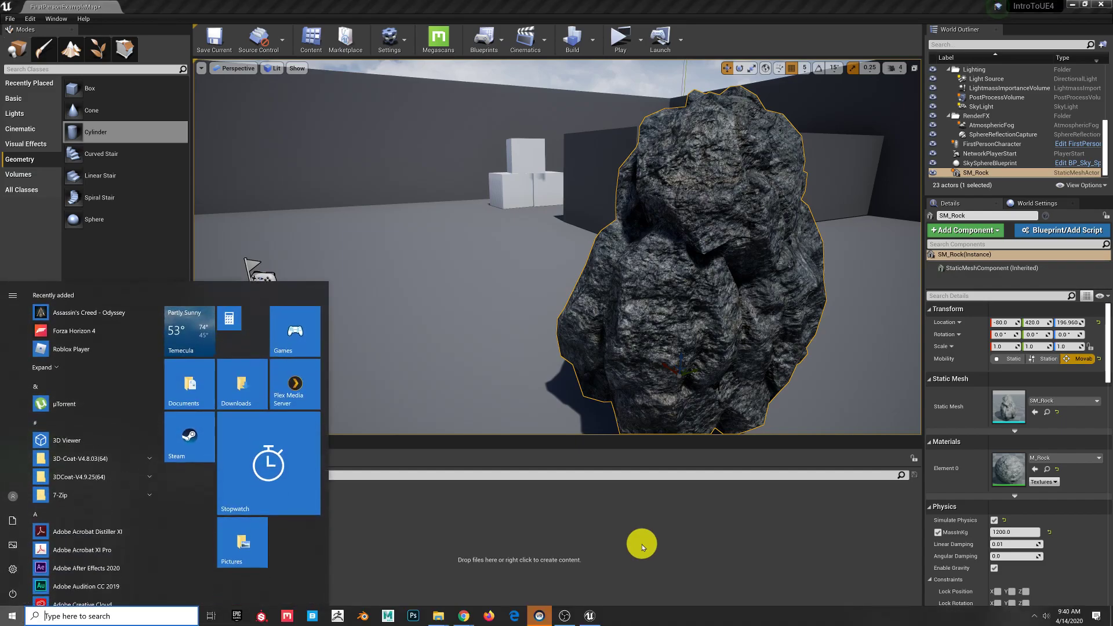
pyautogui.click(460, 547)
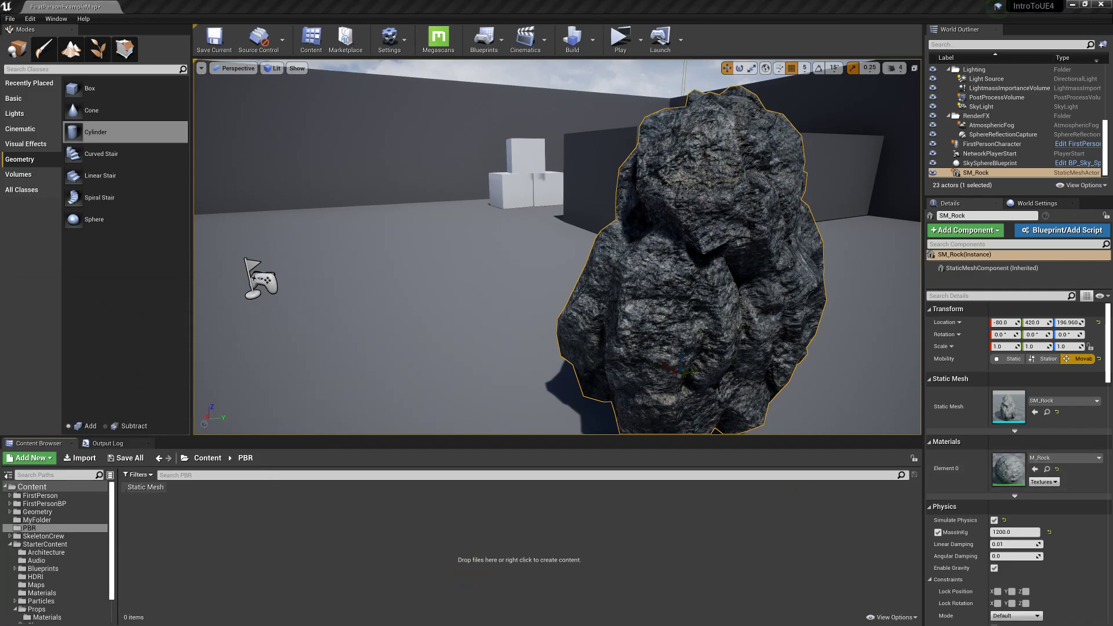
pyautogui.moveTo(1112, 211); pyautogui.dragTo(775, 101)
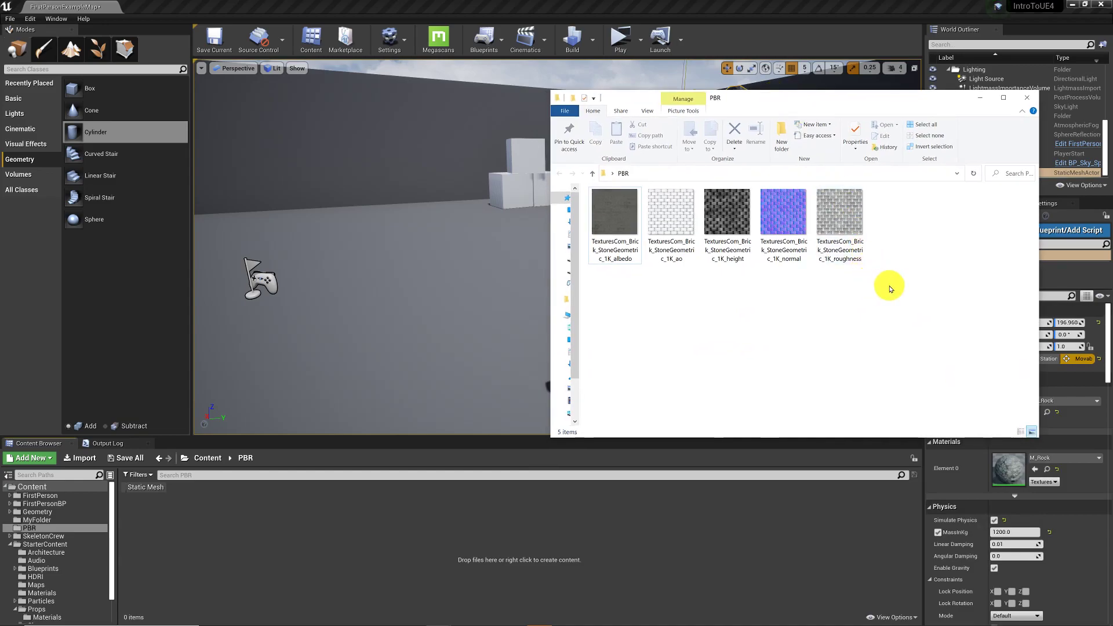
pyautogui.moveTo(909, 296); pyautogui.dragTo(597, 211)
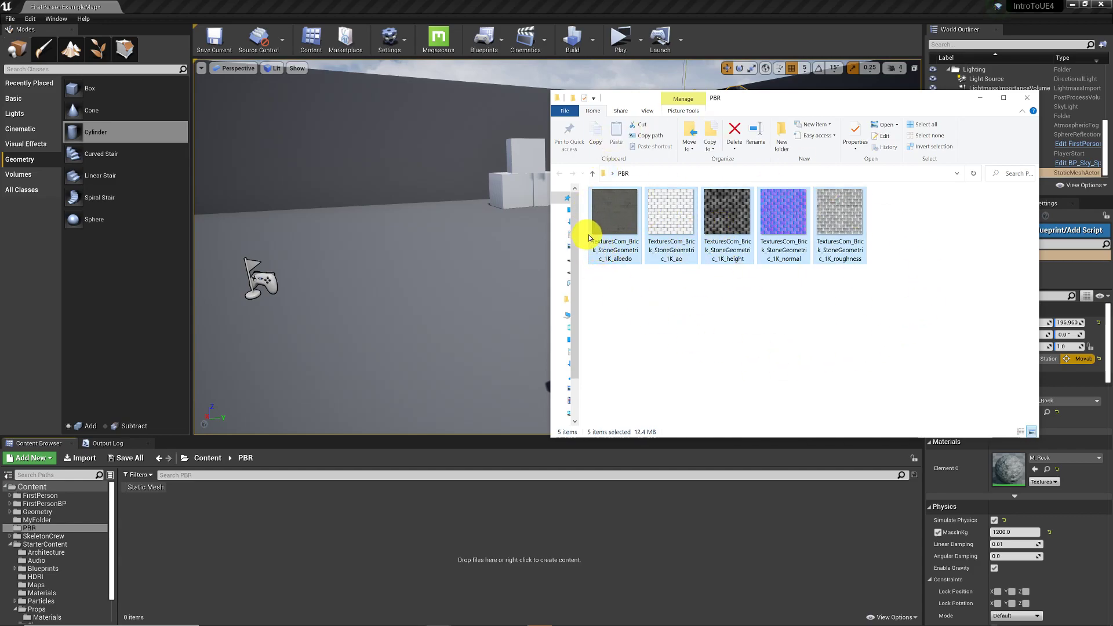
pyautogui.moveTo(612, 222); pyautogui.dragTo(540, 314)
pyautogui.moveTo(433, 543); pyautogui.dragTo(433, 543)
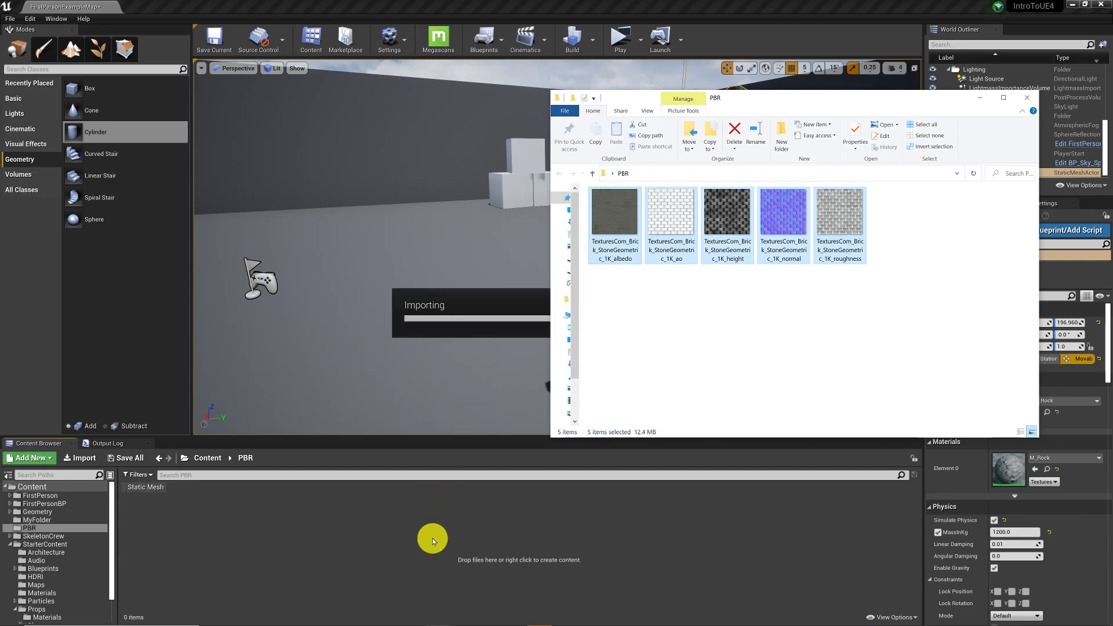
pyautogui.click(1027, 97)
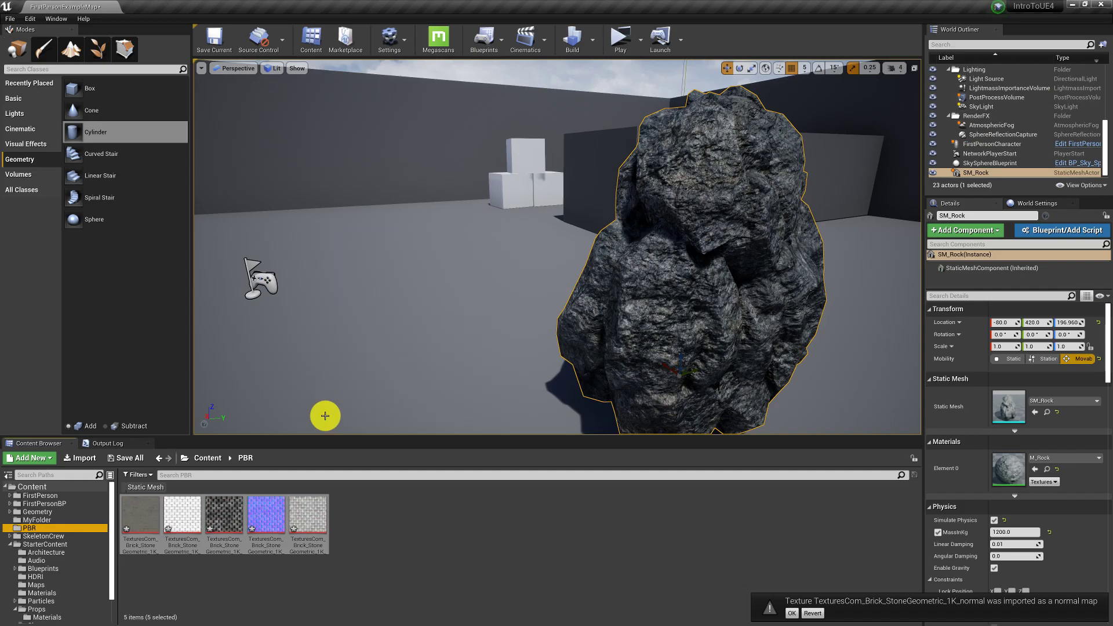
# Create a material named Brick_M in the PBR folder and open it for editing
pyautogui.click(411, 542)
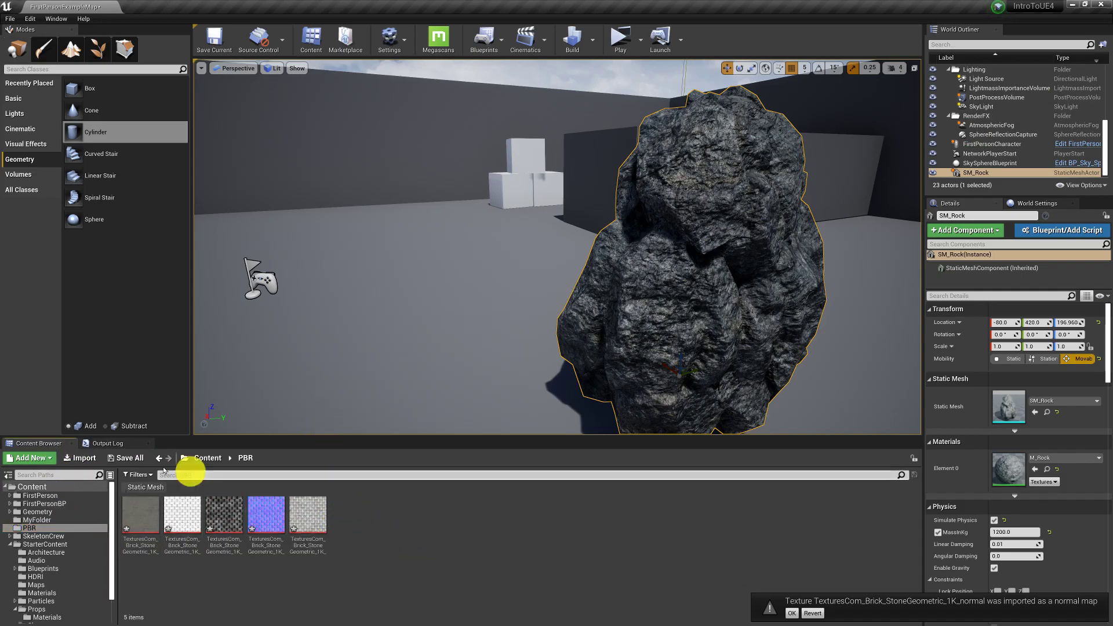
pyautogui.rightClick(383, 517)
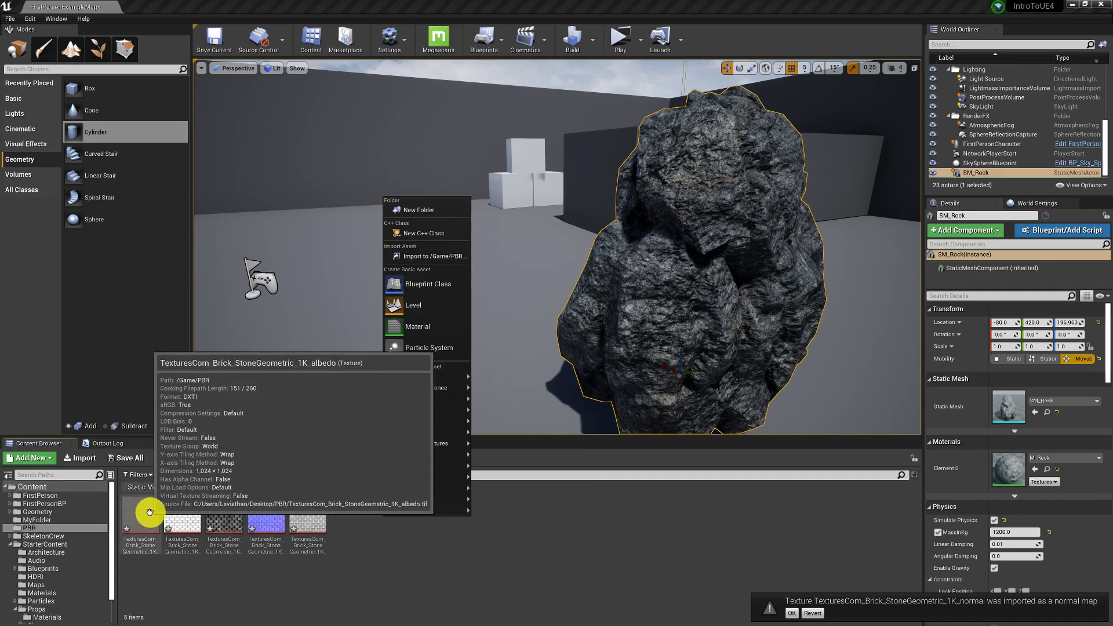
pyautogui.click(422, 585)
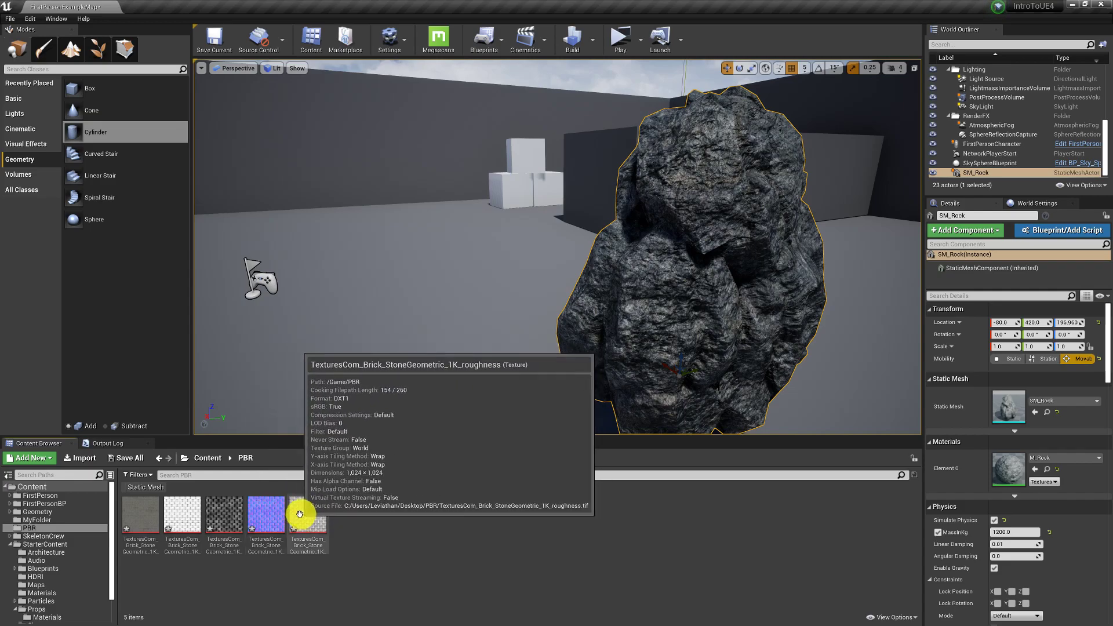
pyautogui.rightClick(391, 523)
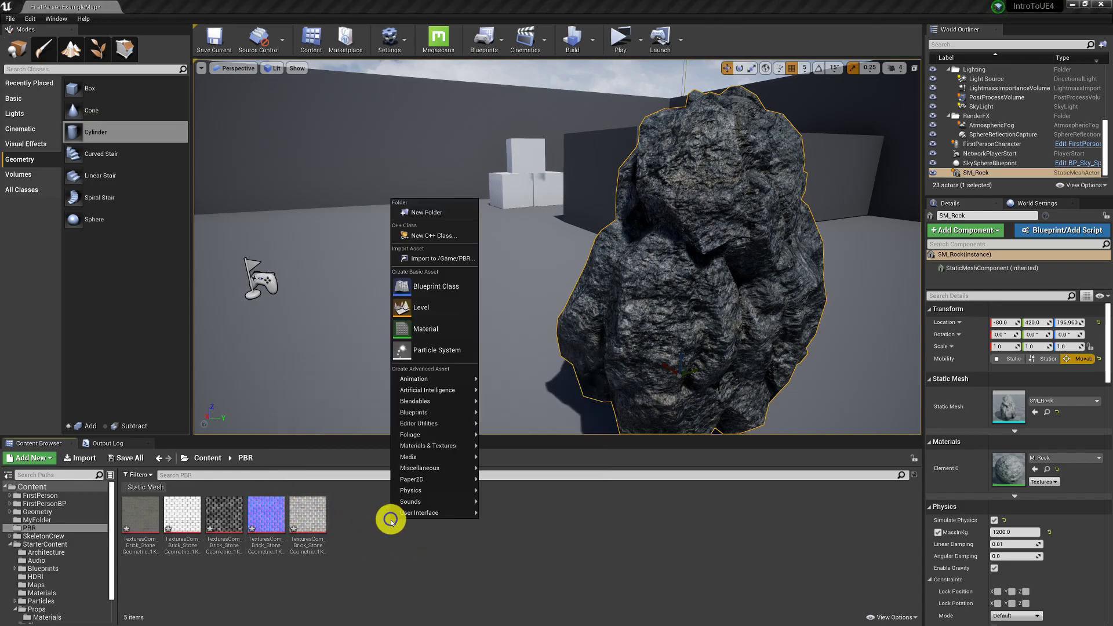
pyautogui.rightClick(364, 509)
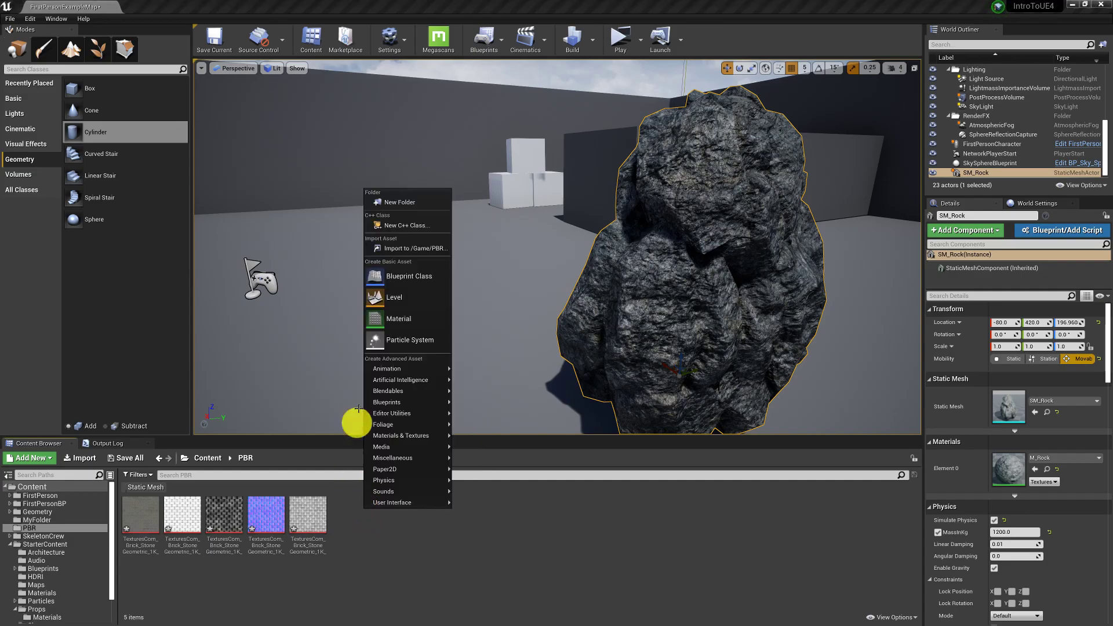
pyautogui.click(30, 458)
pyautogui.click(29, 260)
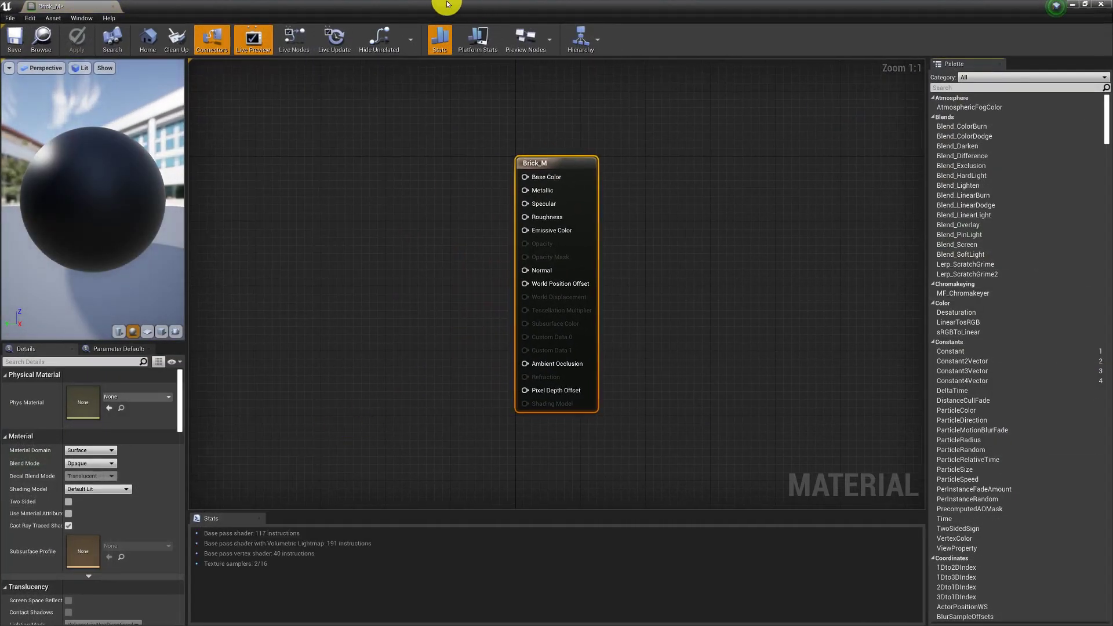
# Add all five imported brick textures to the Brick_M graph as Texture Sample nodes and restore the material editor to full size
pyautogui.moveTo(445, 7); pyautogui.dragTo(574, 81)
pyautogui.moveTo(649, 261); pyautogui.dragTo(463, 182, button='right')
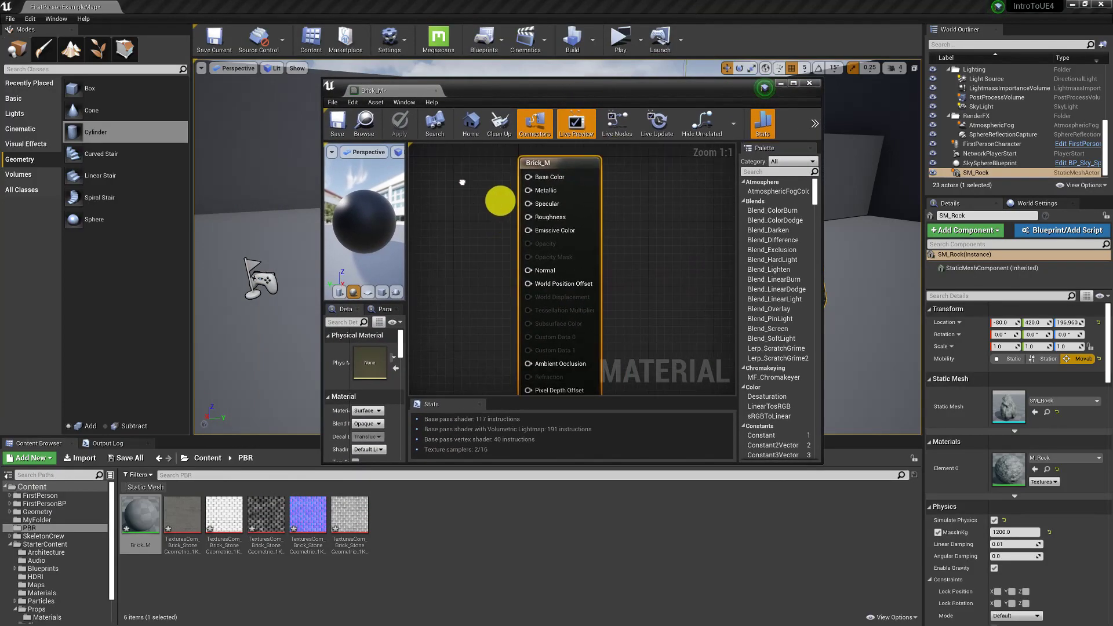
pyautogui.click(348, 514)
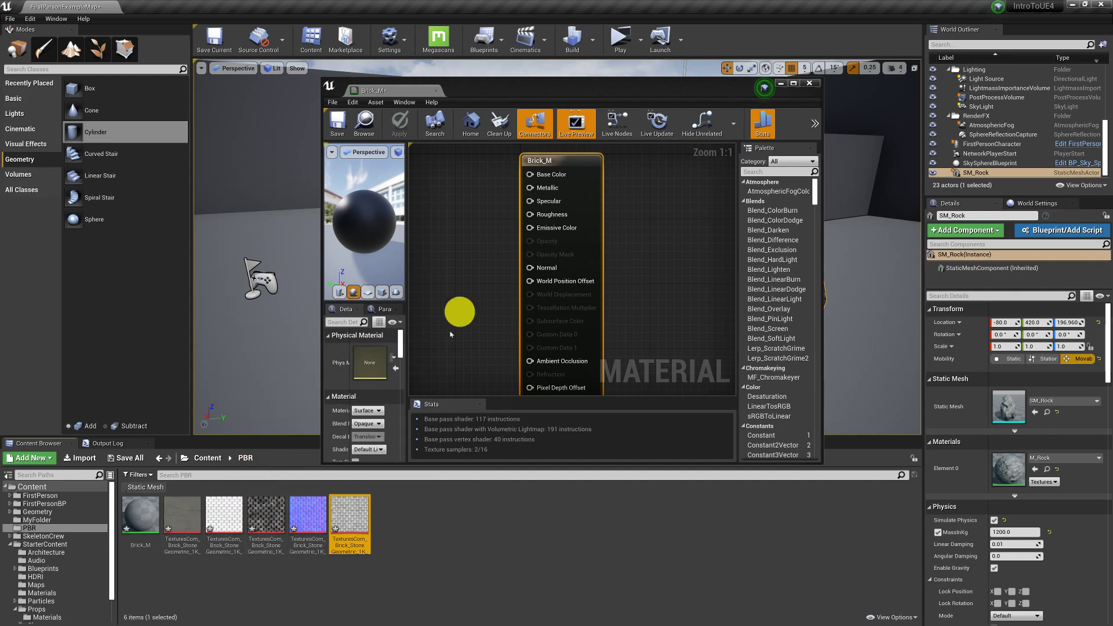
pyautogui.click(179, 510)
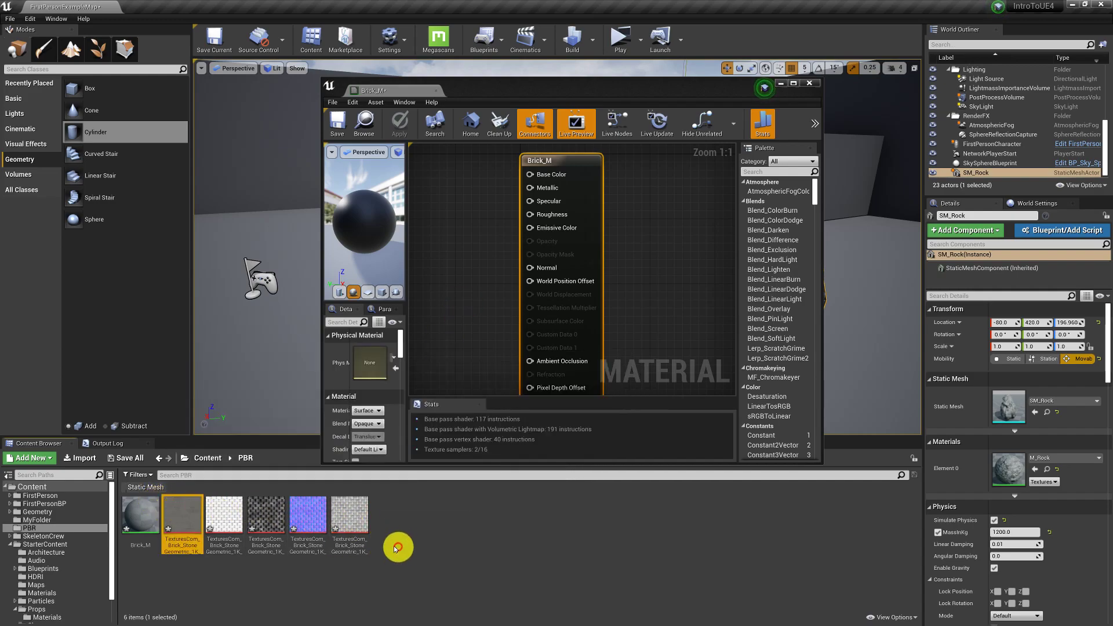
pyautogui.keyDown('shift'); pyautogui.click(355, 523); pyautogui.keyUp('shift')
pyautogui.moveTo(341, 515); pyautogui.dragTo(595, 314)
pyautogui.click(794, 82)
# Spread the five overlapping Texture Sample nodes apart in the graph, leaving space between them and the Brick_M node
pyautogui.moveTo(546, 182); pyautogui.dragTo(668, 204, button='right')
pyautogui.moveTo(440, 99); pyautogui.dragTo(673, 171)
pyautogui.moveTo(523, 197); pyautogui.dragTo(631, 221, button='right')
pyautogui.moveTo(510, 218); pyautogui.dragTo(513, 184)
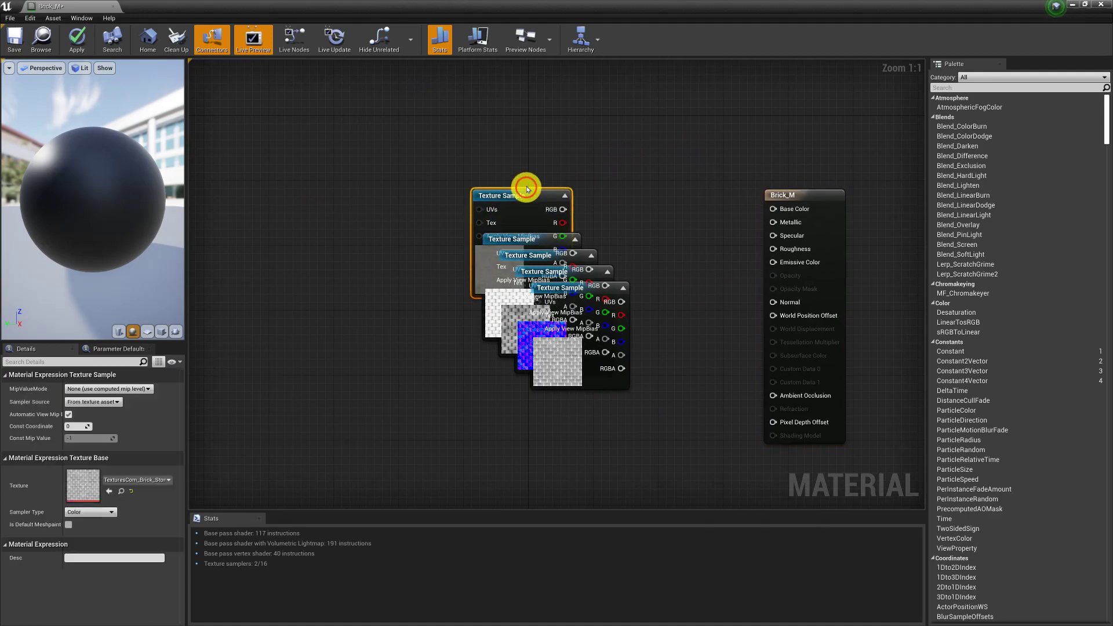
pyautogui.moveTo(694, 185); pyautogui.dragTo(566, 184, button='right')
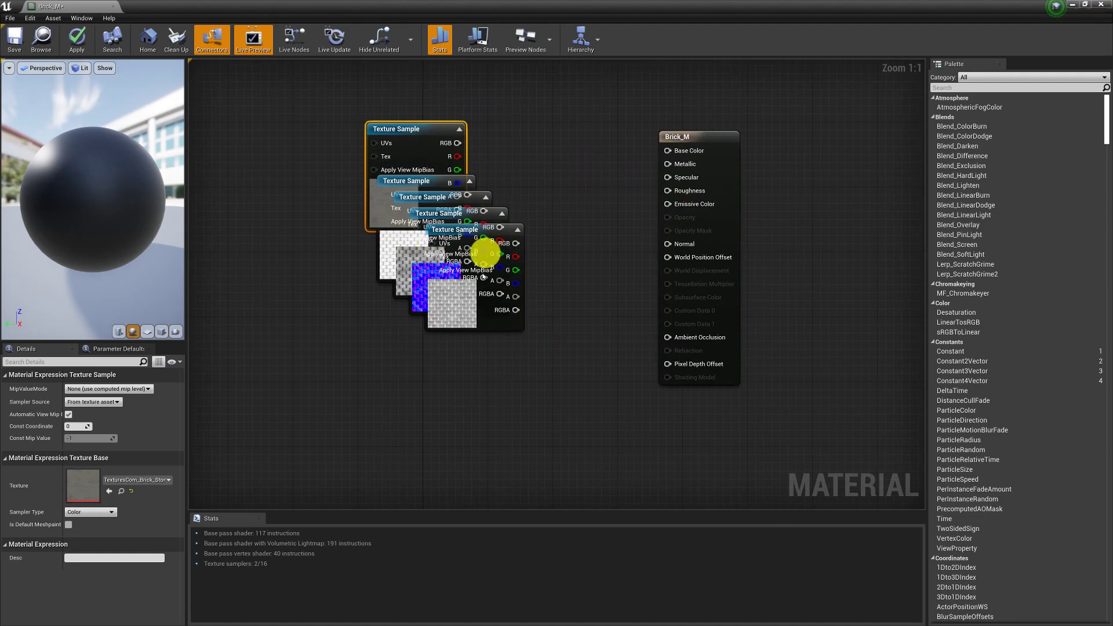
pyautogui.moveTo(415, 138); pyautogui.dragTo(455, 91)
pyautogui.moveTo(482, 229); pyautogui.dragTo(440, 437)
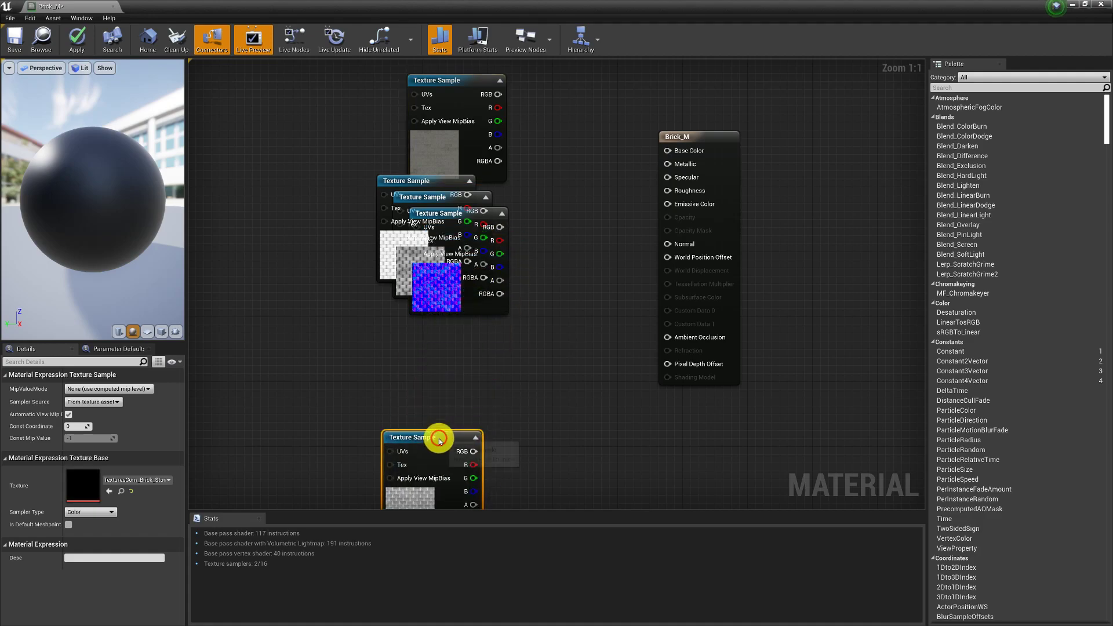
pyautogui.moveTo(451, 210); pyautogui.dragTo(424, 319)
pyautogui.moveTo(417, 197); pyautogui.dragTo(259, 141)
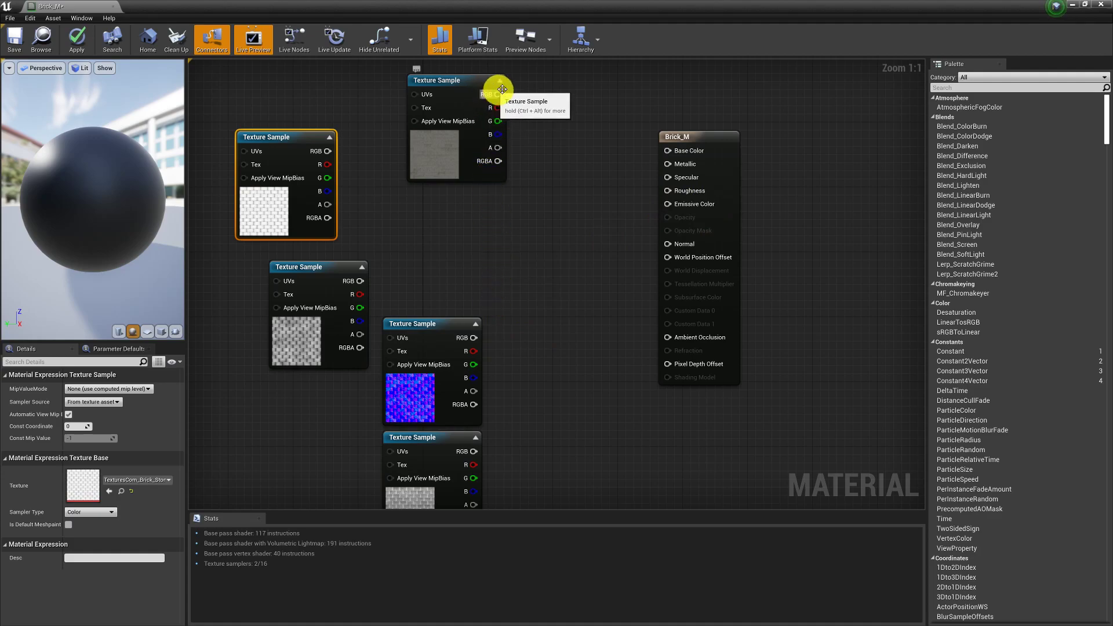
# Set the material preview mesh to a cylinder
pyautogui.scroll(-7, 963, 441)
pyautogui.scroll(-7, 962, 448)
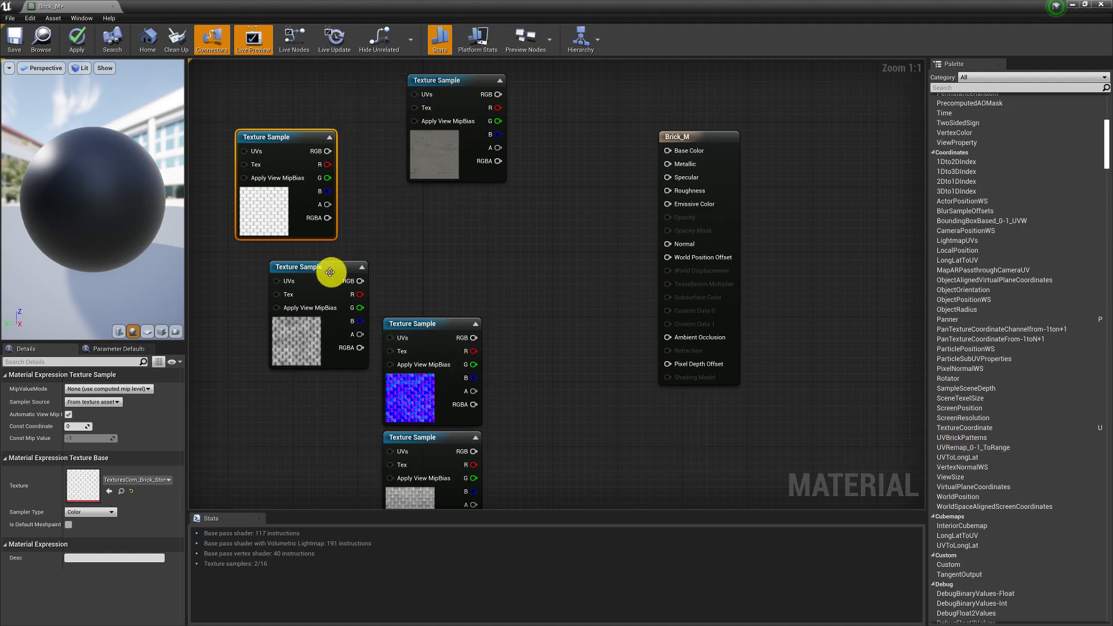
pyautogui.moveTo(87, 187); pyautogui.dragTo(97, 311)
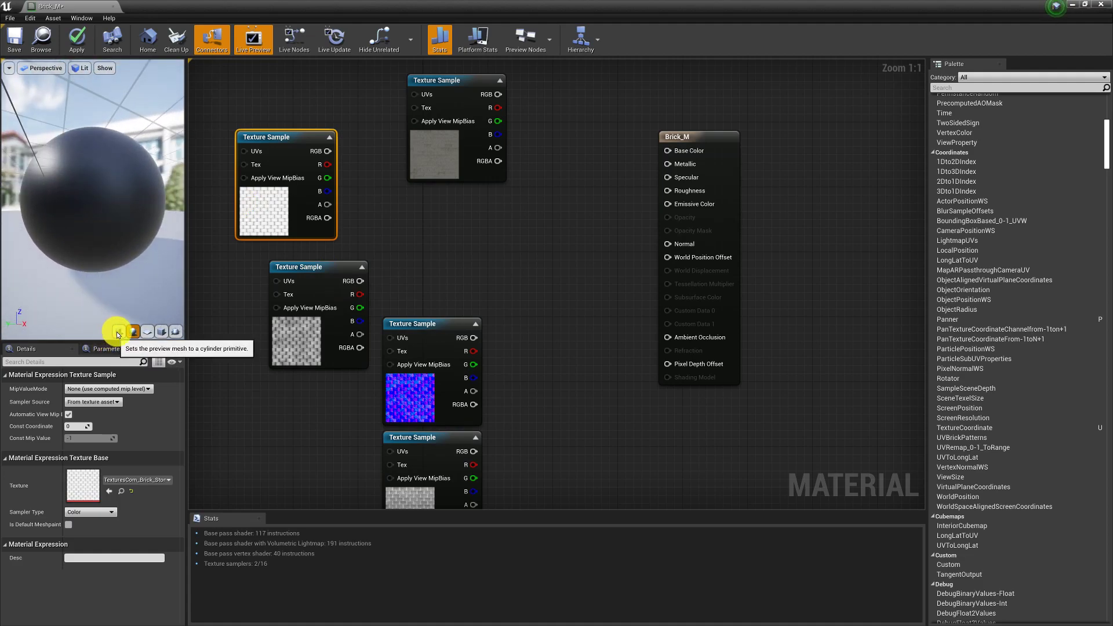
pyautogui.click(118, 331)
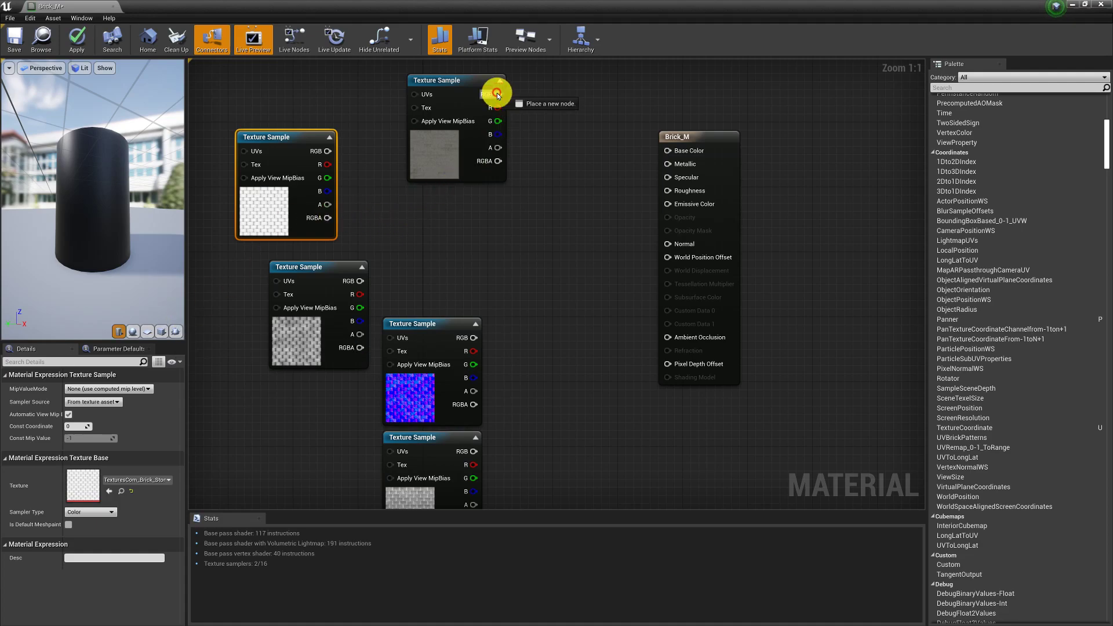
# Connect the albedo Texture Sample's RGB output to Brick_M's Base Color and check the preview cylinder
pyautogui.moveTo(497, 94); pyautogui.dragTo(562, 130)
pyautogui.click(437, 162)
pyautogui.click(437, 162)
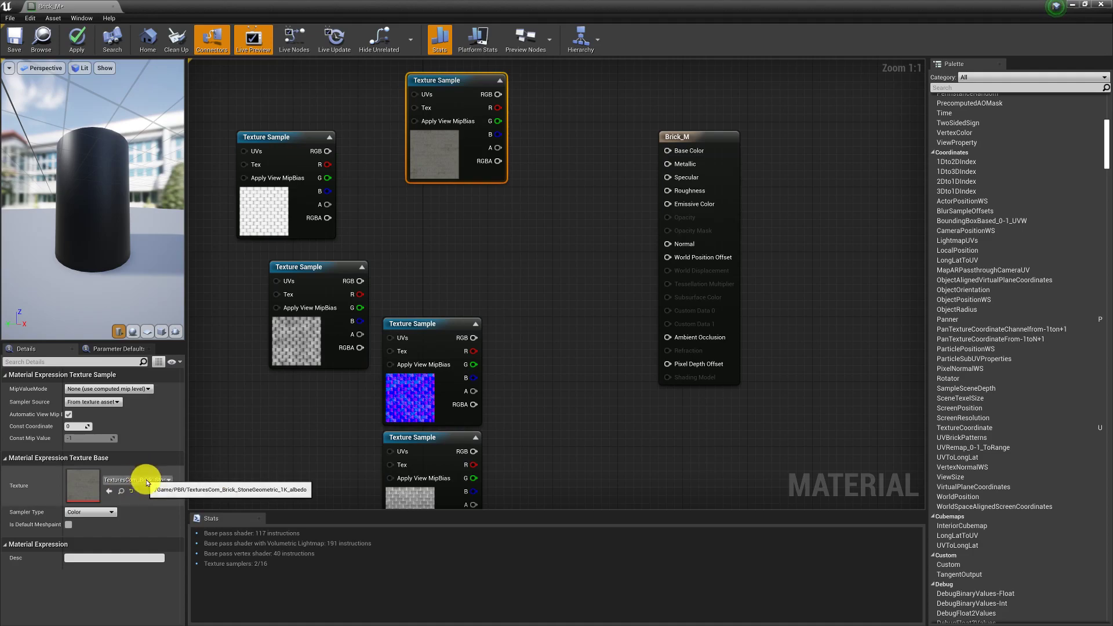
pyautogui.moveTo(498, 94); pyautogui.dragTo(696, 155)
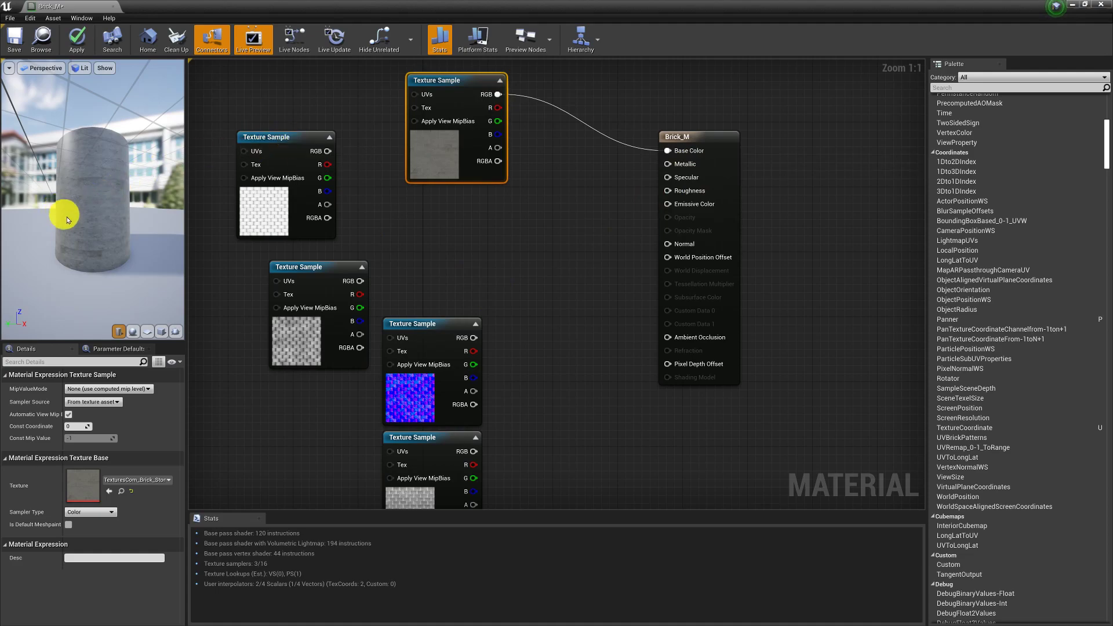
pyautogui.scroll(6, 75, 207)
pyautogui.scroll(-5, 74, 207)
pyautogui.moveTo(74, 207); pyautogui.dragTo(49, 241)
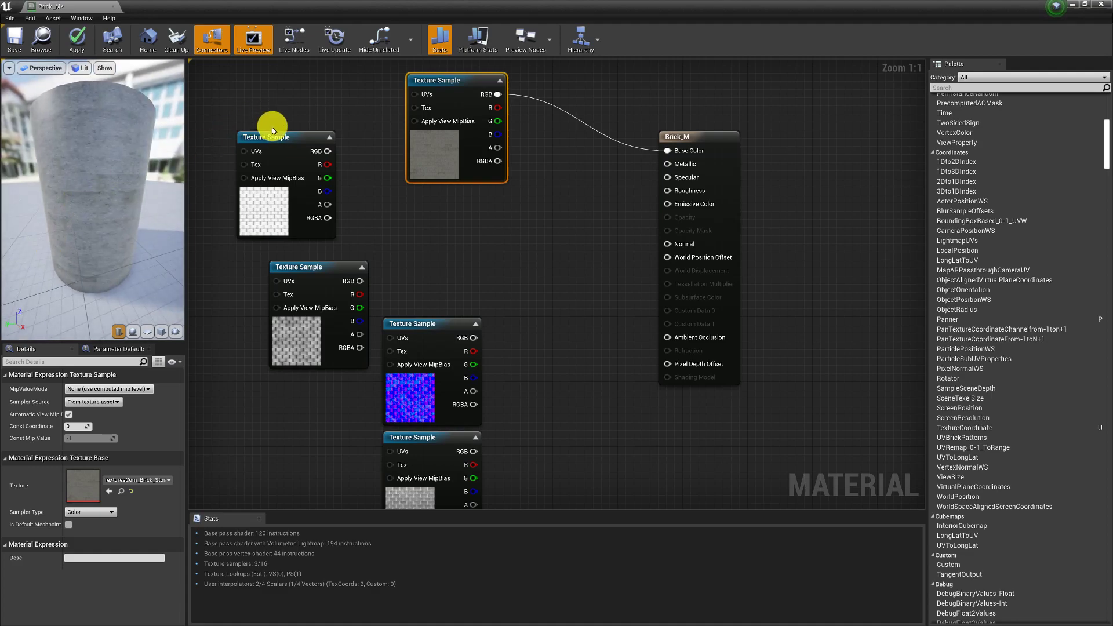
# Move the ao Texture Sample closer to Brick_M, connect its RGB output to Ambient Occlusion and check the preview
pyautogui.moveTo(273, 131); pyautogui.dragTo(576, 416)
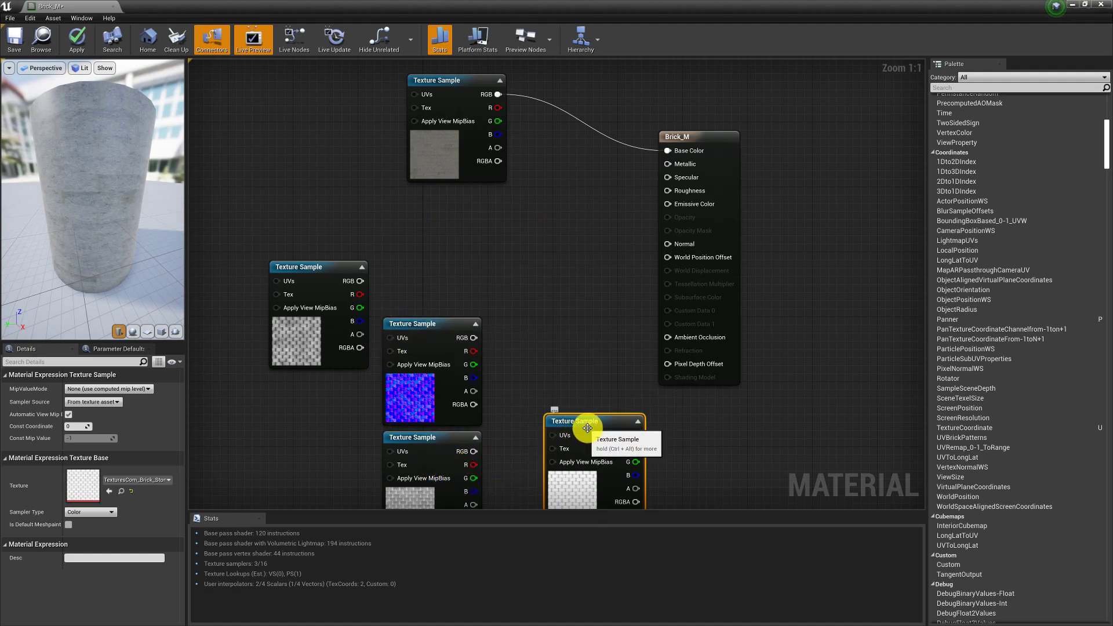
pyautogui.moveTo(587, 428); pyautogui.dragTo(490, 241)
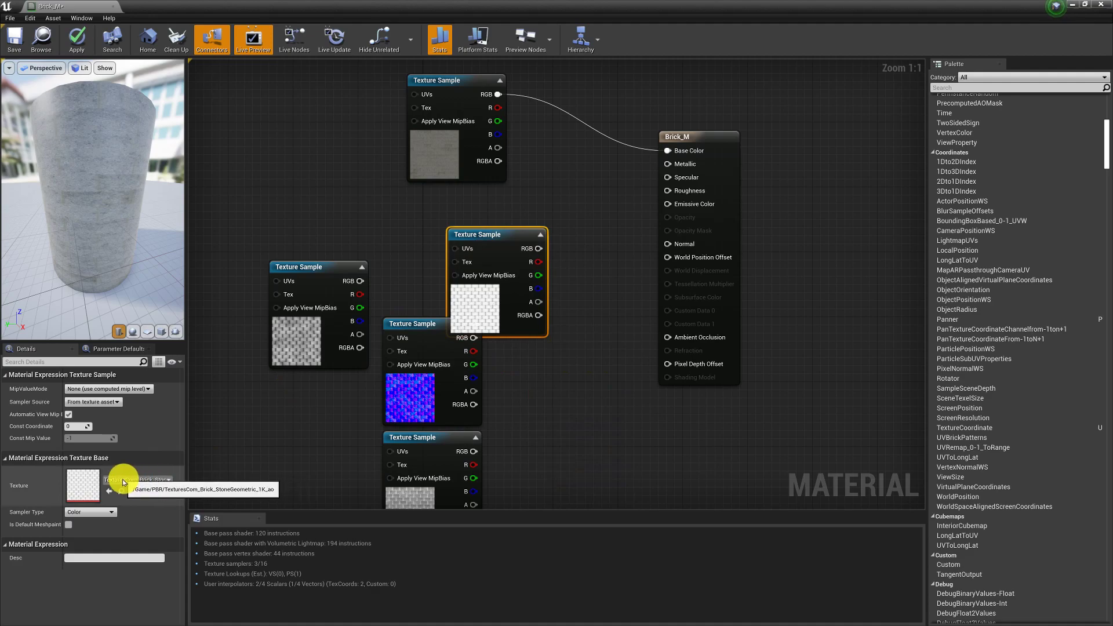
pyautogui.moveTo(538, 248); pyautogui.dragTo(669, 337)
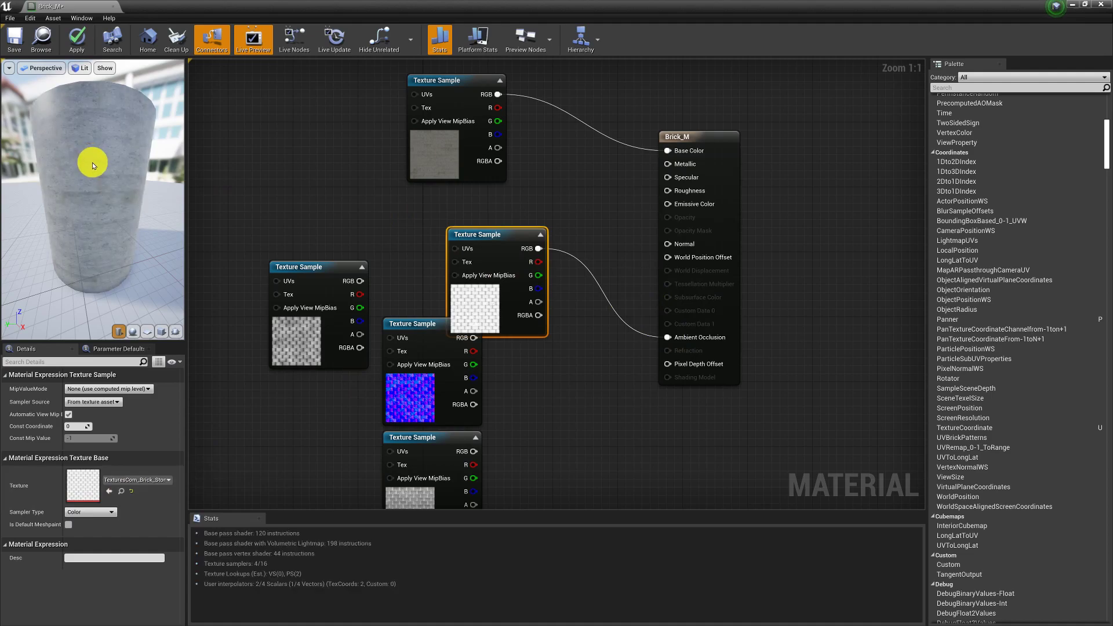
pyautogui.moveTo(63, 230); pyautogui.dragTo(102, 214, button='right')
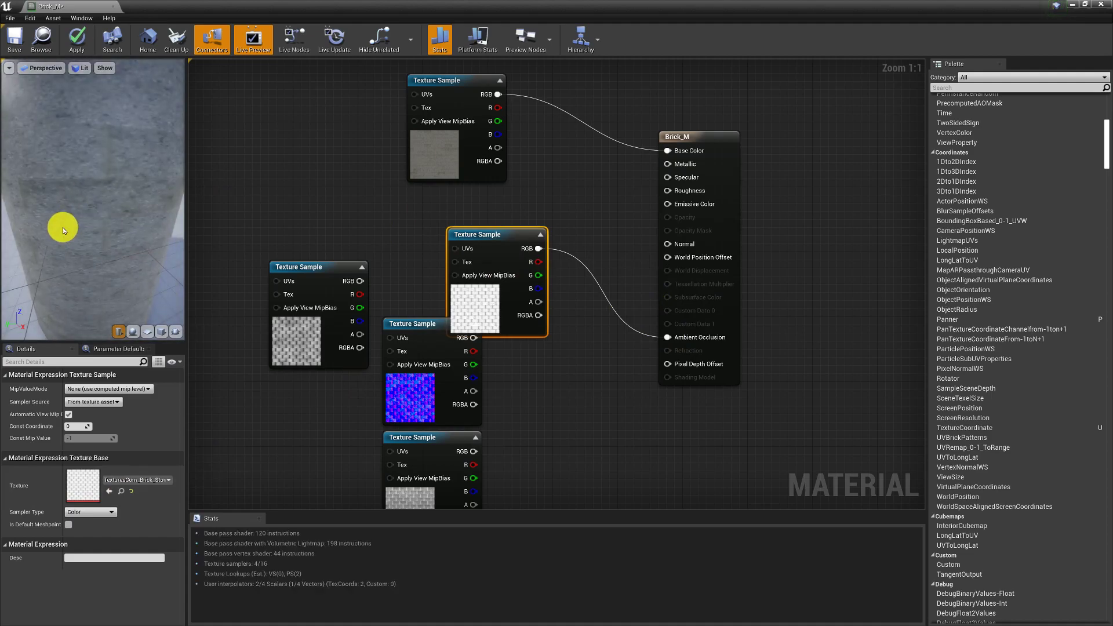
pyautogui.moveTo(64, 230); pyautogui.dragTo(91, 207)
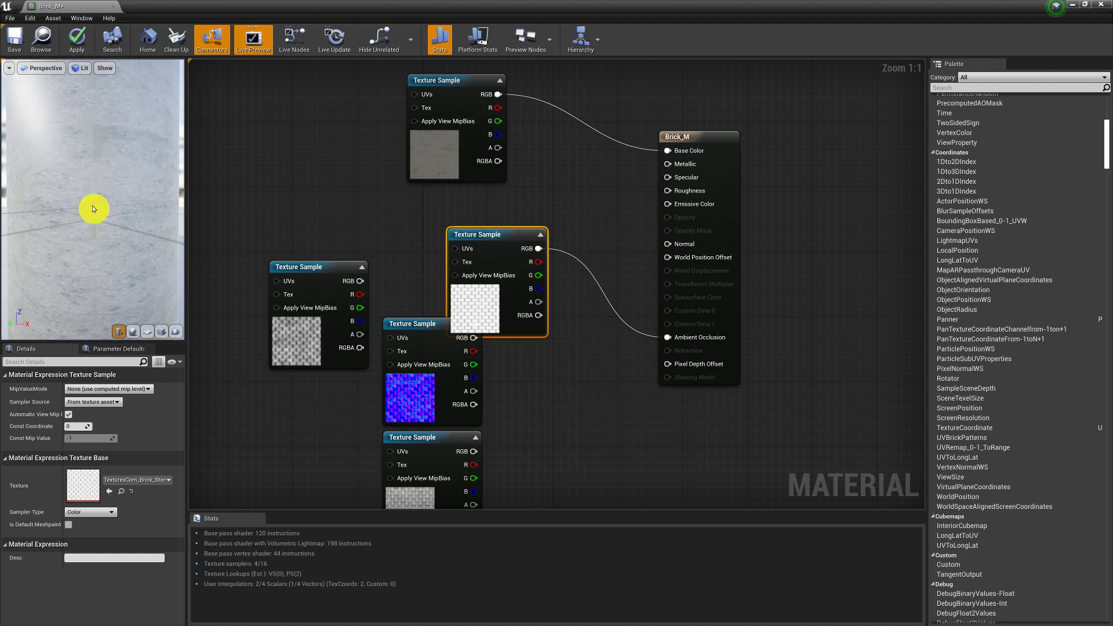
pyautogui.moveTo(110, 230)
pyautogui.mouseDown(button='right')
pyautogui.moveTo(94, 241)
pyautogui.moveTo(114, 228)
pyautogui.mouseUp(button='right')
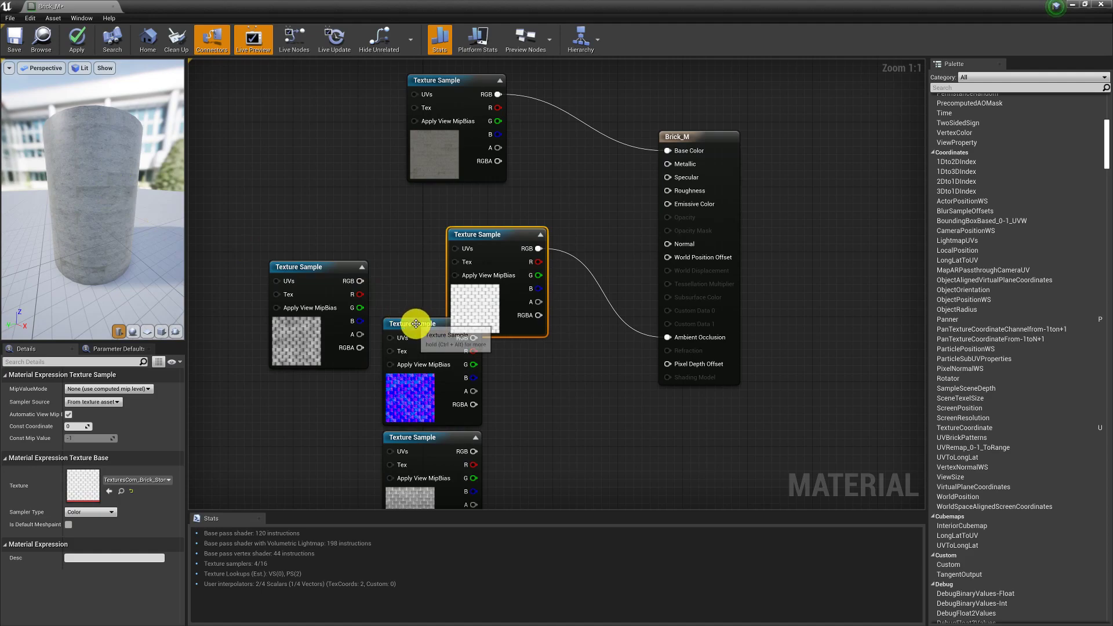
# Move the ao sample below the others, align the normal sample under the albedo sample and connect its RGB output to Normal
pyautogui.moveTo(458, 235); pyautogui.dragTo(523, 405)
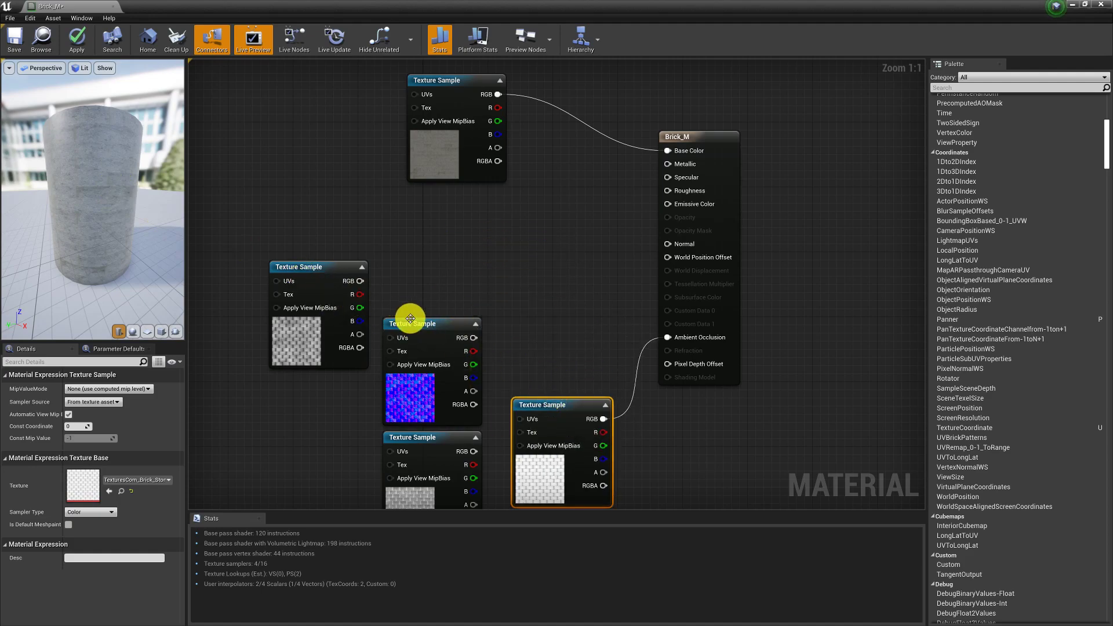
pyautogui.moveTo(410, 318); pyautogui.dragTo(435, 258)
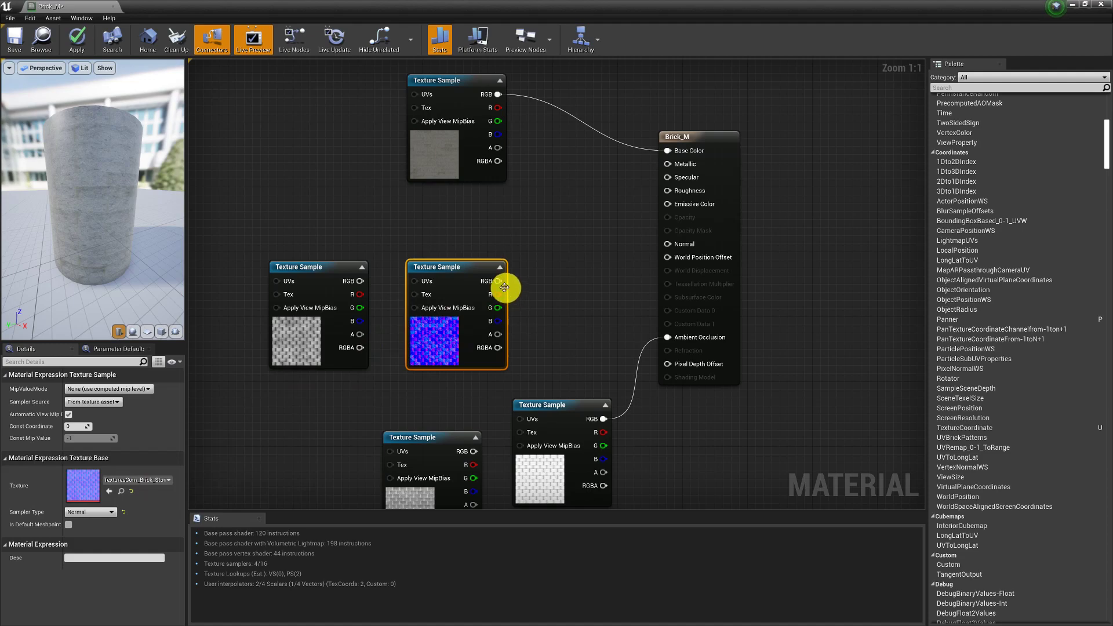
pyautogui.moveTo(498, 281); pyautogui.dragTo(667, 246)
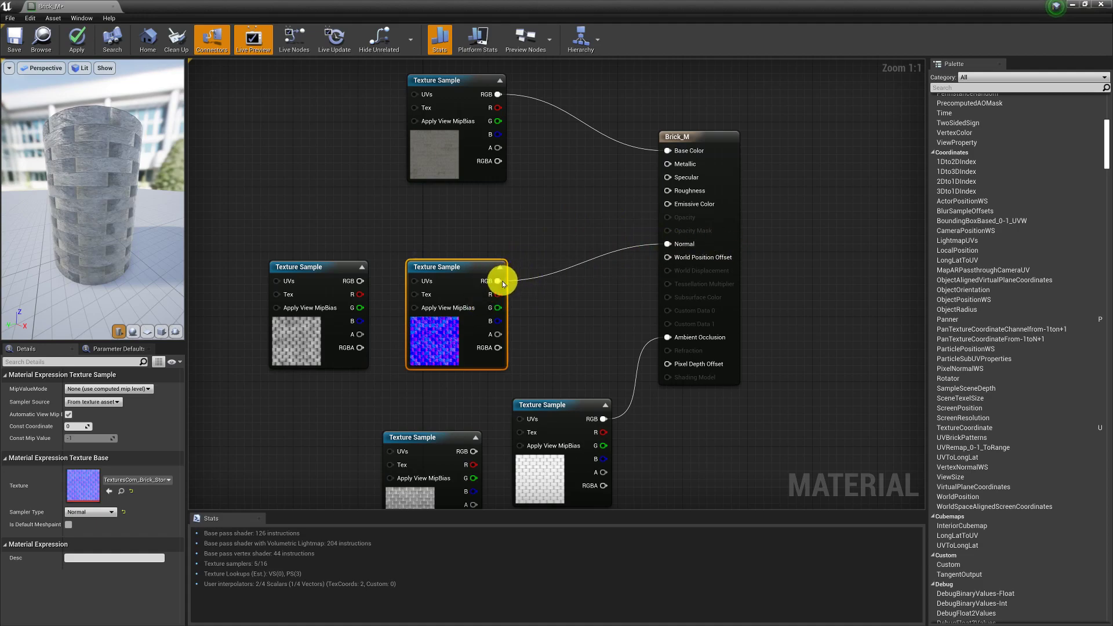
pyautogui.moveTo(467, 272); pyautogui.dragTo(460, 264)
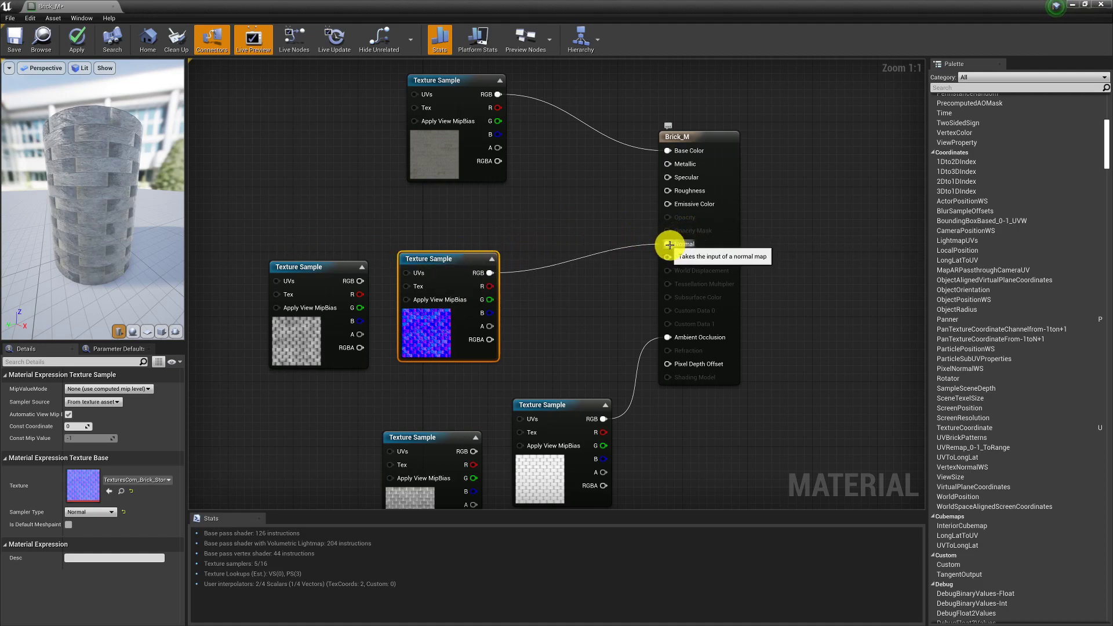
pyautogui.scroll(8, 82, 210)
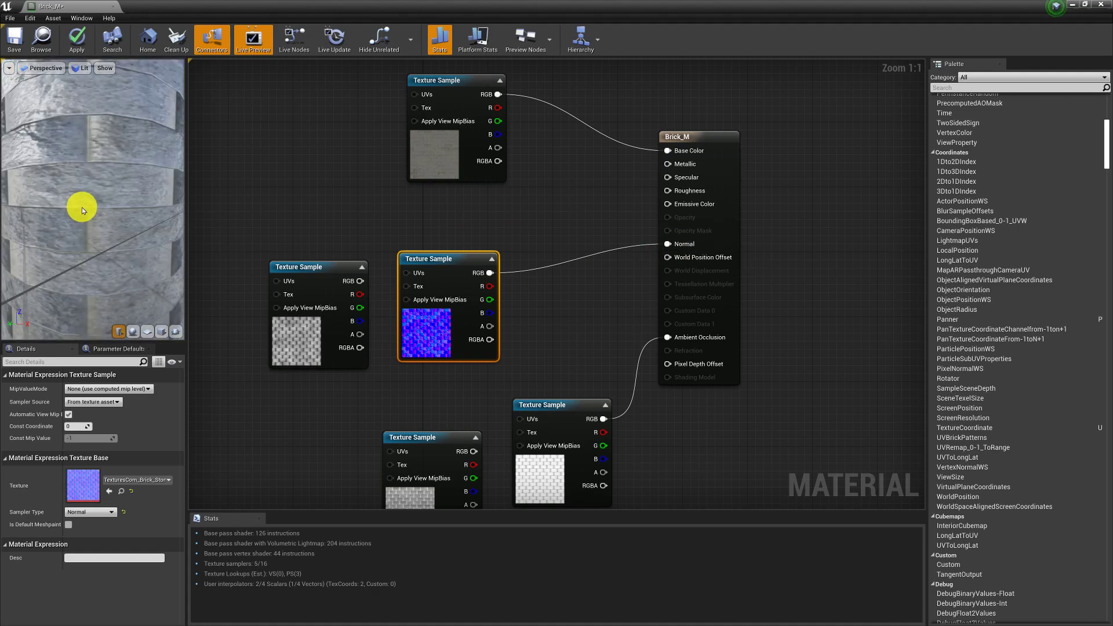
pyautogui.moveTo(82, 210)
pyautogui.mouseDown()
pyautogui.moveTo(107, 210)
pyautogui.moveTo(79, 201)
pyautogui.mouseUp()
pyautogui.scroll(-5, 82, 210)
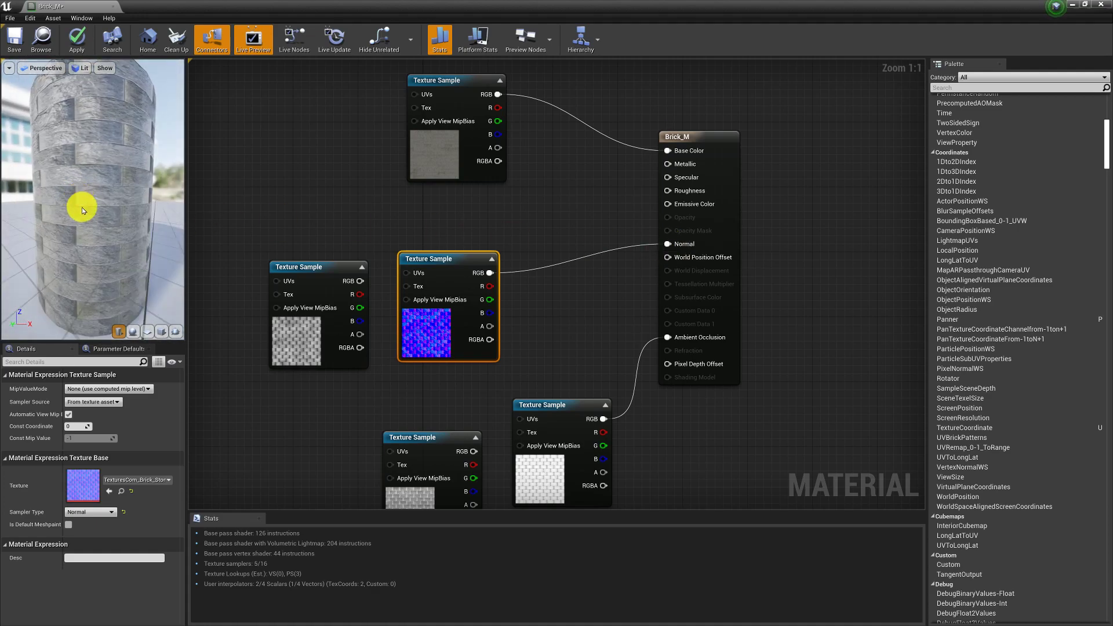
pyautogui.keyDown('alt'); pyautogui.click(674, 249); pyautogui.keyUp('alt')
pyautogui.moveTo(674, 250); pyautogui.dragTo(443, 296)
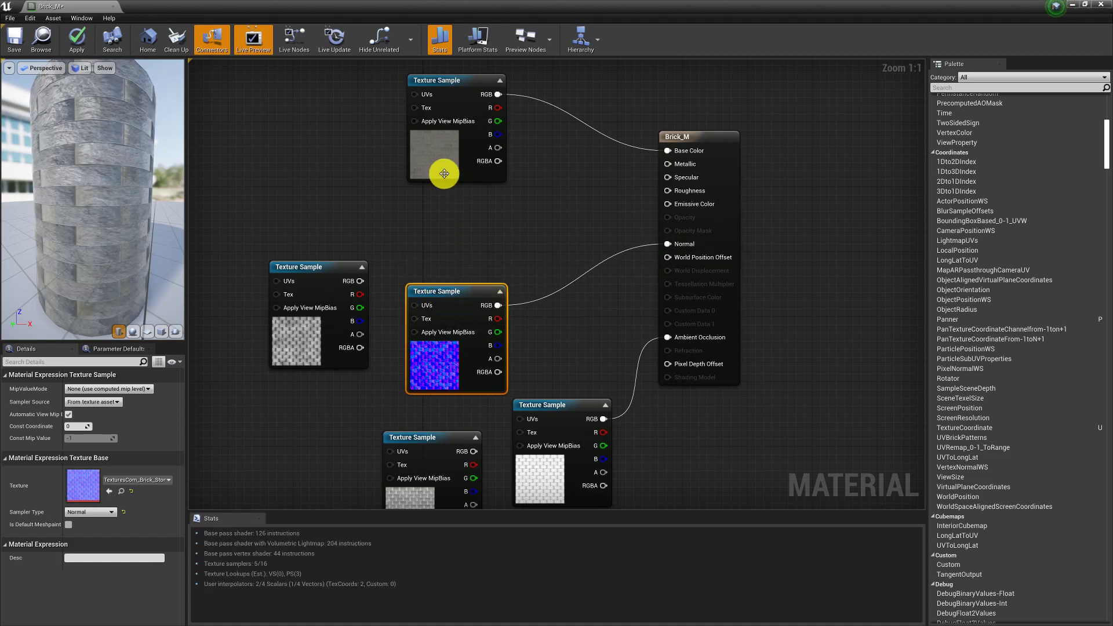
# Place the height Texture Sample between the albedo and normal samples and connect its RGB output to World Position Offset
pyautogui.moveTo(301, 271); pyautogui.dragTo(439, 192)
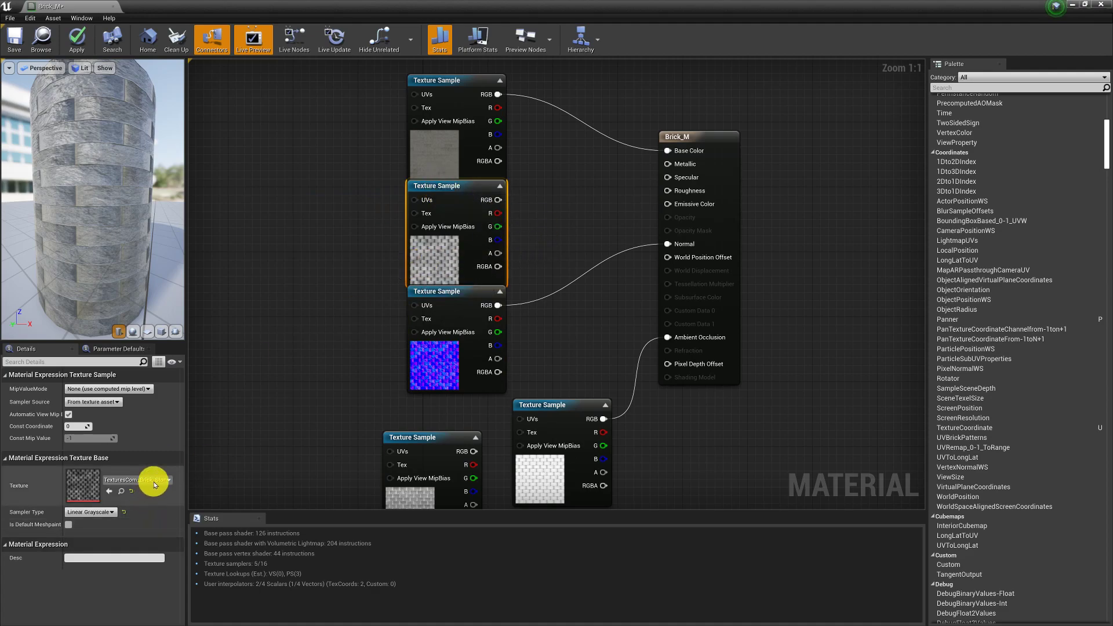
pyautogui.moveTo(496, 201); pyautogui.dragTo(673, 259)
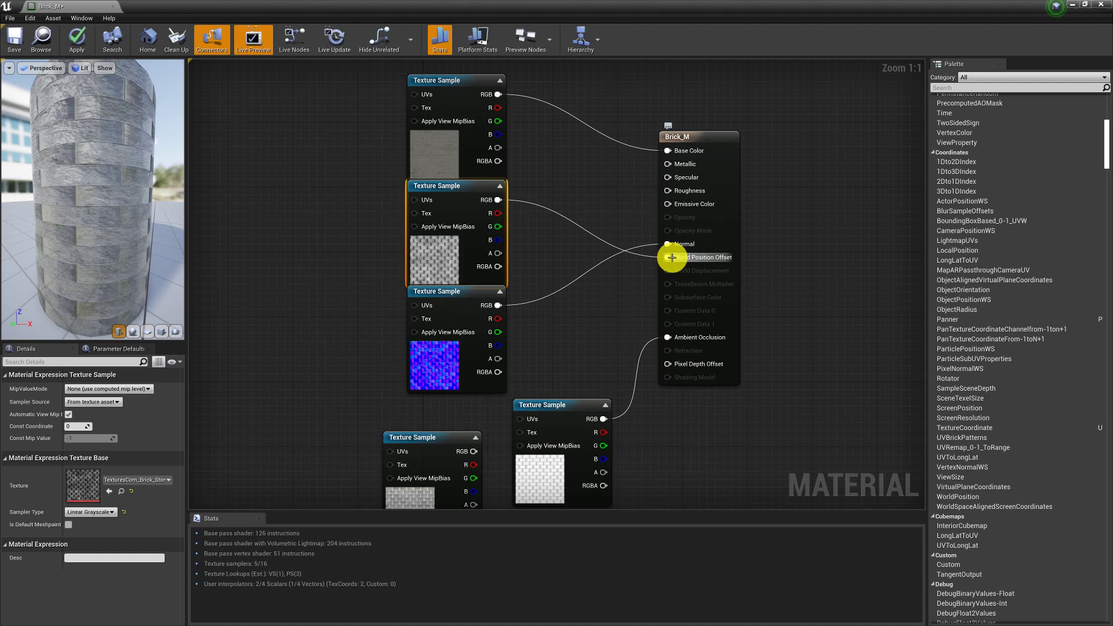
pyautogui.scroll(-4, 121, 220)
pyautogui.moveTo(121, 220); pyautogui.dragTo(102, 206)
pyautogui.scroll(8, 117, 220)
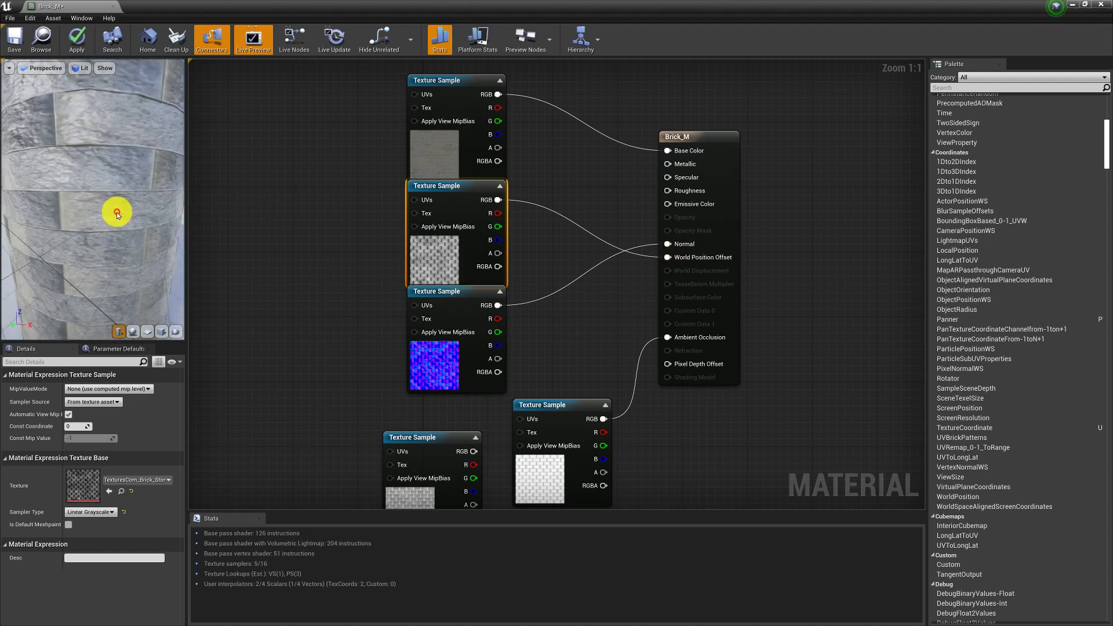
# Connect the remaining grey brick Texture Sample's RGB output to Brick_M's Roughness, move the sample slightly up and inspect the preview cylinder
pyautogui.scroll(-5, 113, 210)
pyautogui.moveTo(102, 206); pyautogui.dragTo(107, 234, button='right')
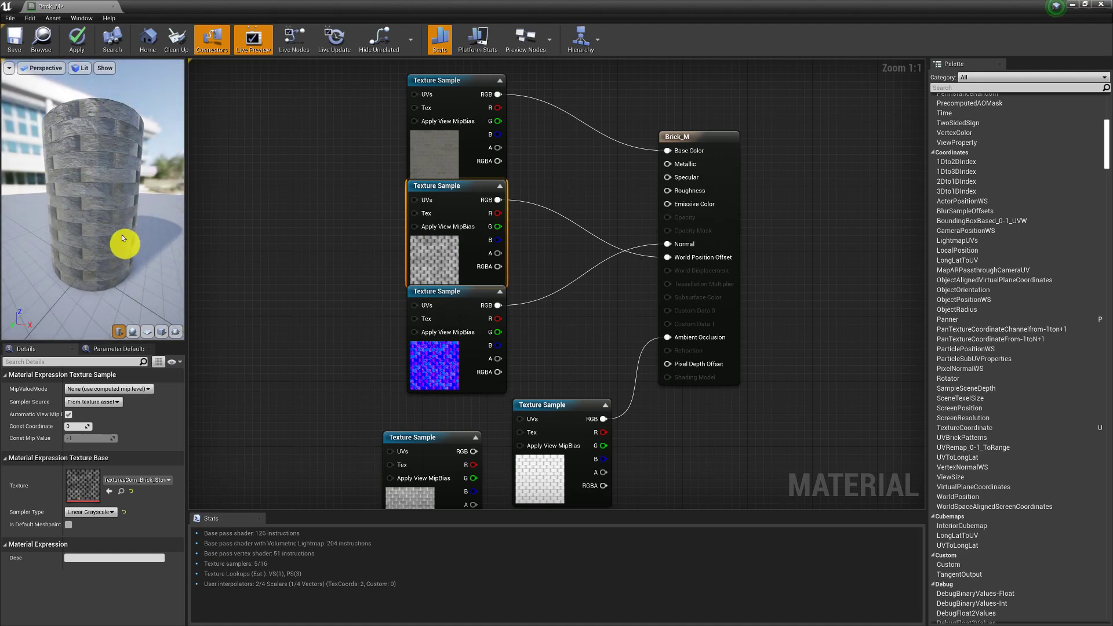
pyautogui.moveTo(427, 382); pyautogui.dragTo(340, 296, button='right')
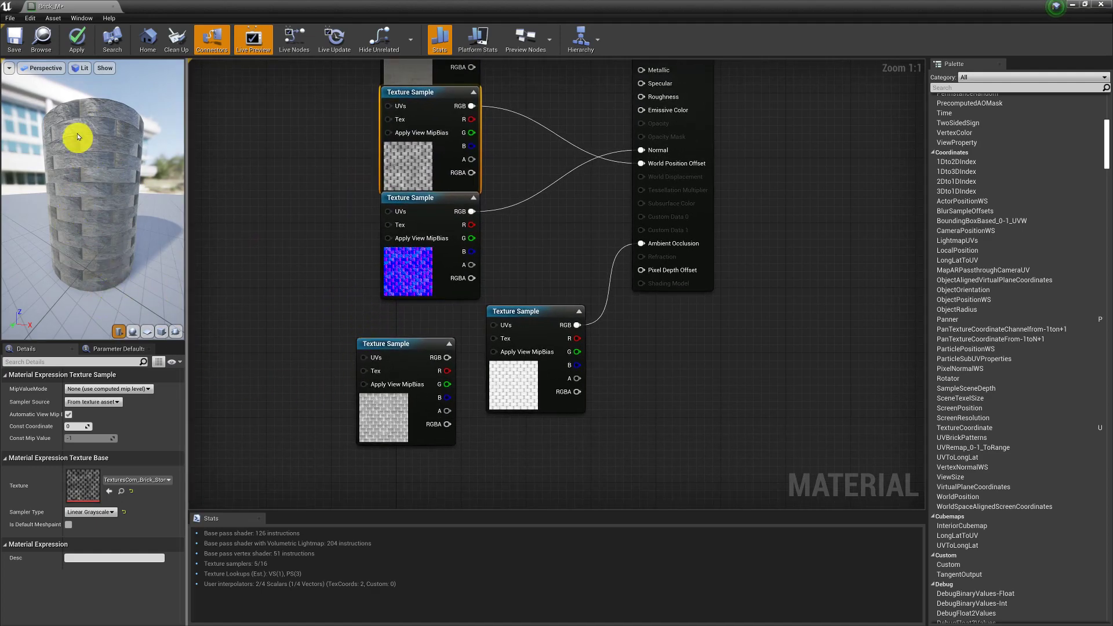
pyautogui.click(413, 346)
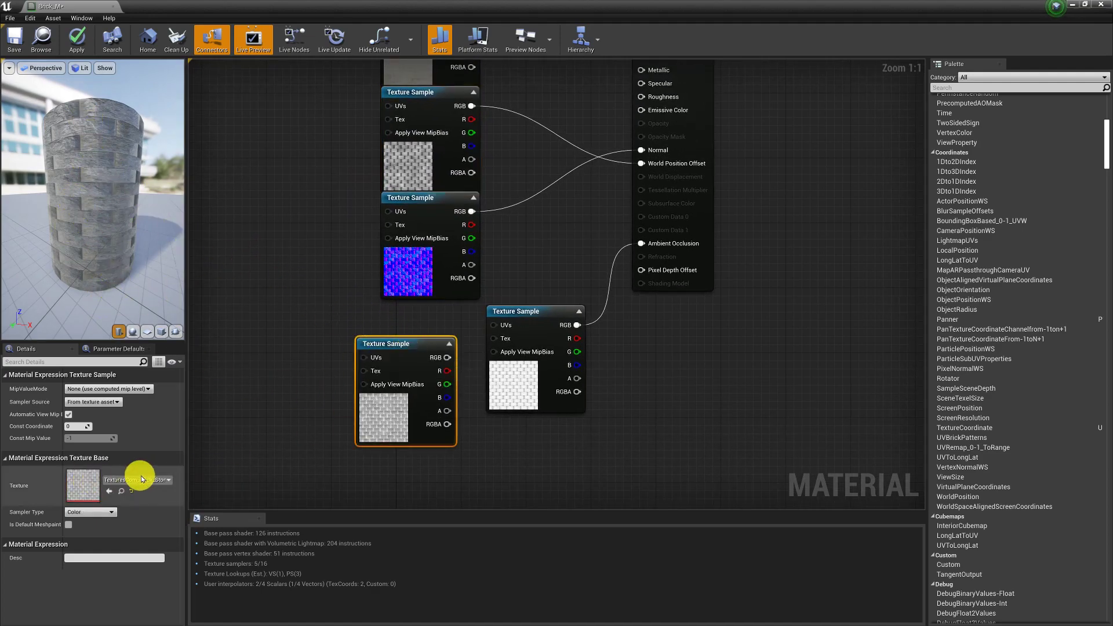
pyautogui.moveTo(451, 352); pyautogui.dragTo(413, 423, button='right')
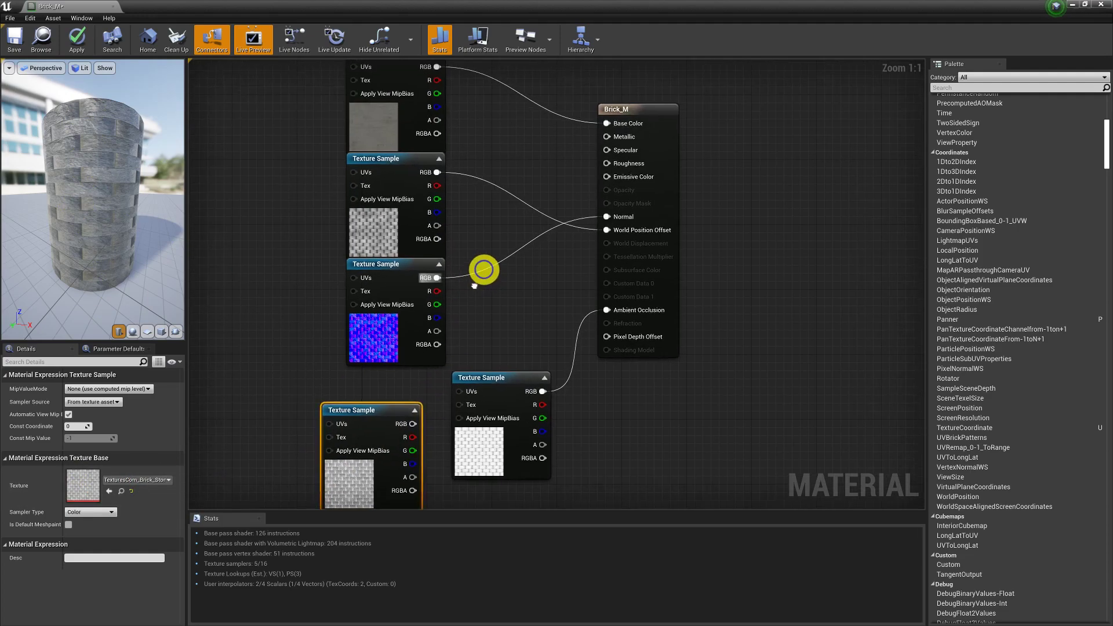
pyautogui.moveTo(82, 231); pyautogui.dragTo(110, 234)
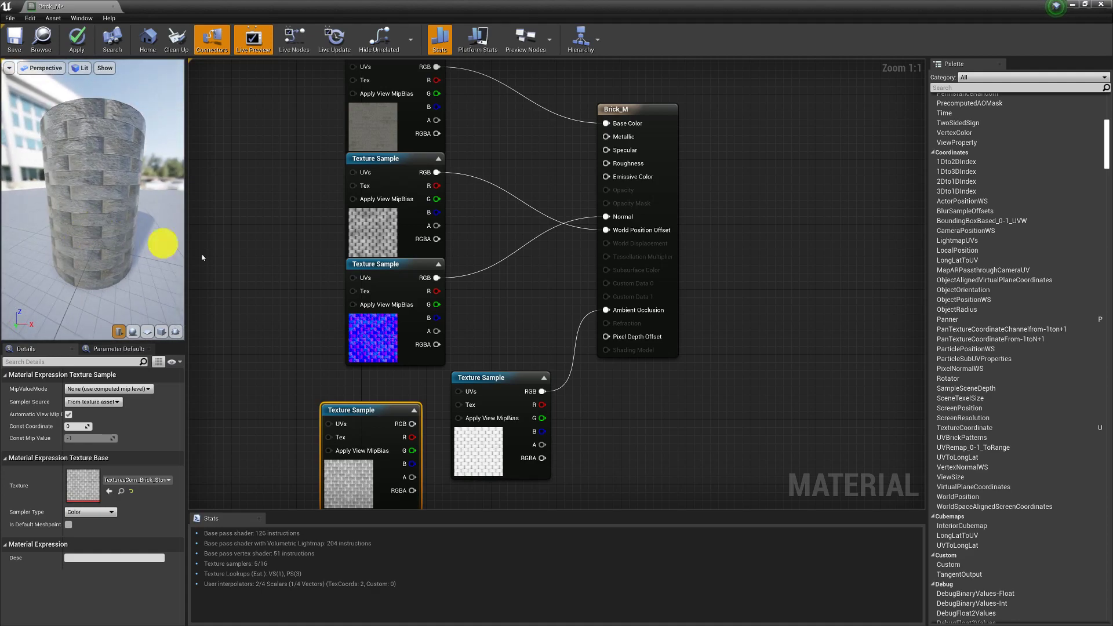
pyautogui.moveTo(410, 424); pyautogui.dragTo(609, 166)
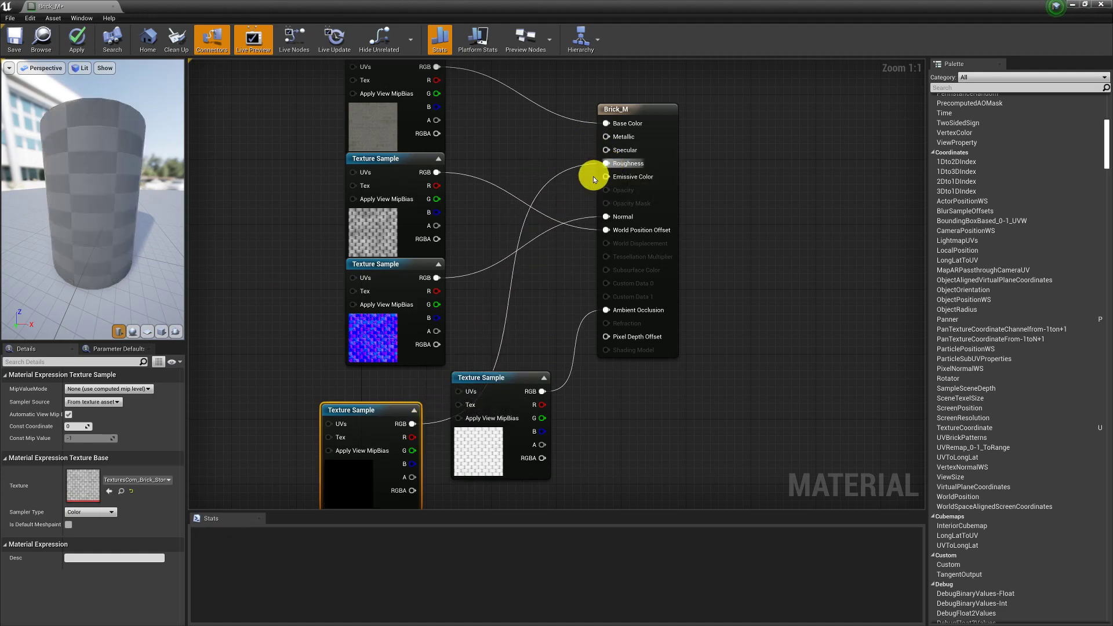
pyautogui.moveTo(382, 414); pyautogui.dragTo(389, 392)
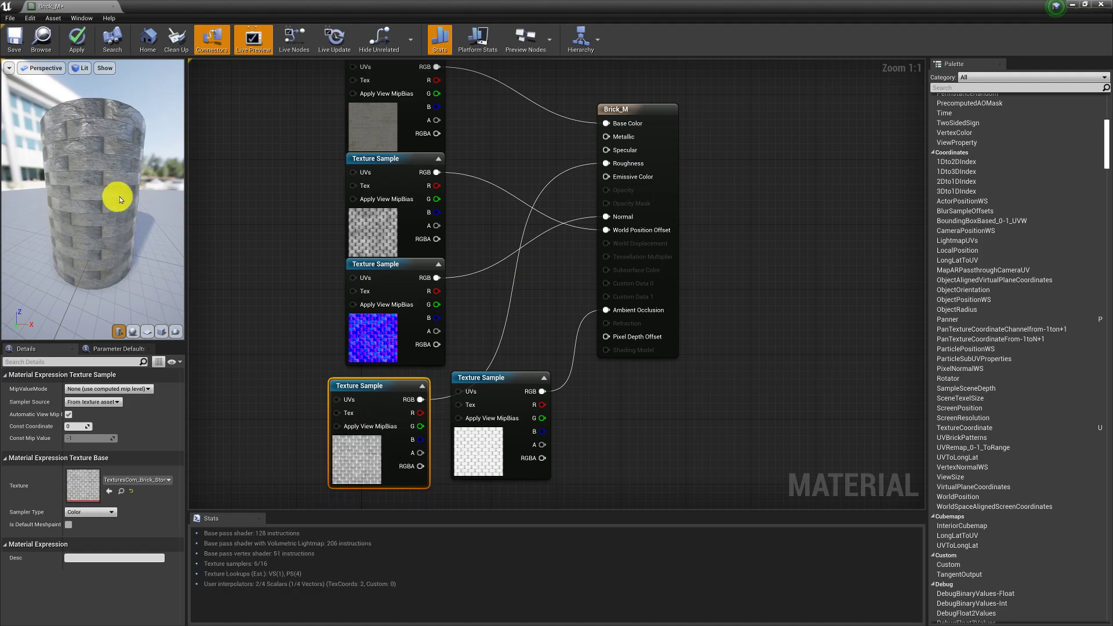
pyautogui.moveTo(85, 216); pyautogui.dragTo(55, 205)
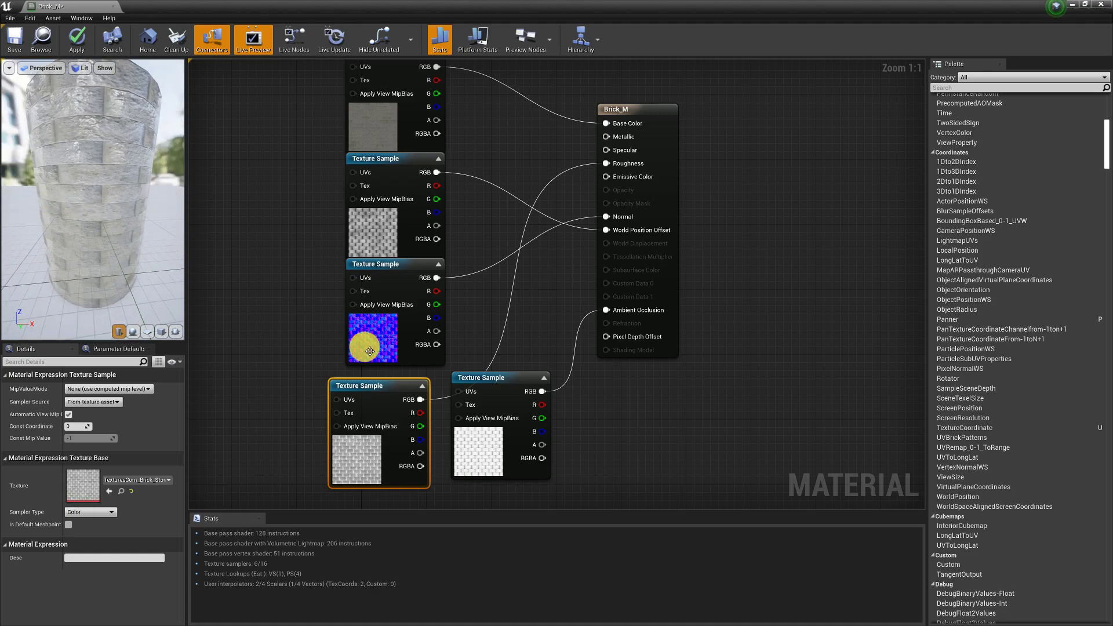
# Spread out the graph by moving the ao Texture Sample lower and the Brick_M node farther from the samples
pyautogui.moveTo(503, 388); pyautogui.dragTo(511, 436)
pyautogui.moveTo(673, 116); pyautogui.dragTo(853, 152)
pyautogui.moveTo(555, 188); pyautogui.dragTo(558, 270, button='right')
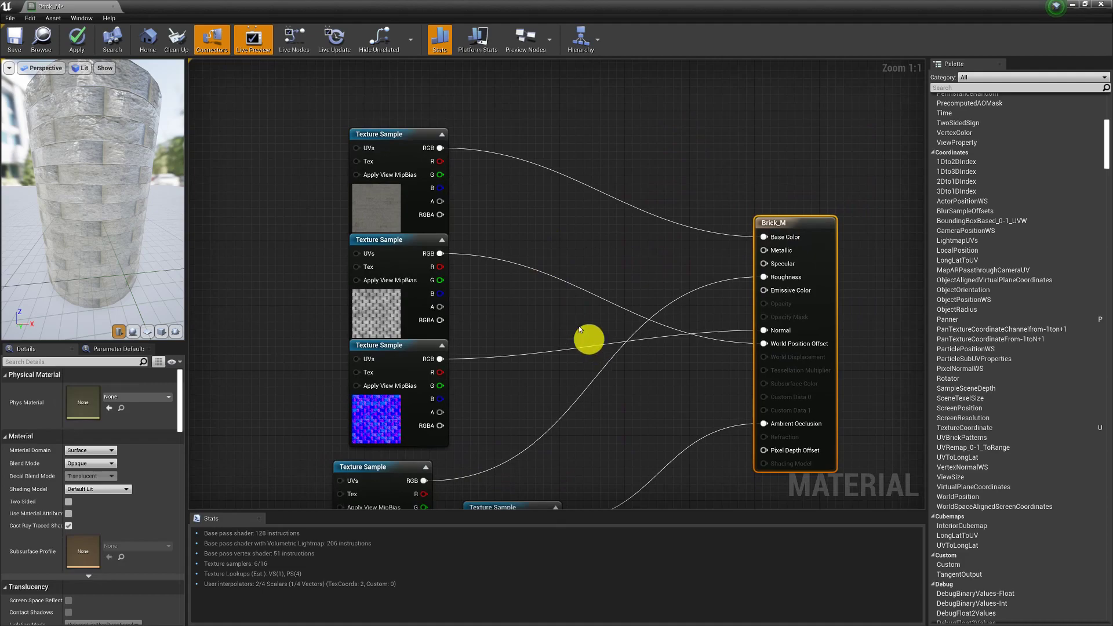
# Apply the changes to Brick_M, save the material and close its editor
pyautogui.click(76, 39)
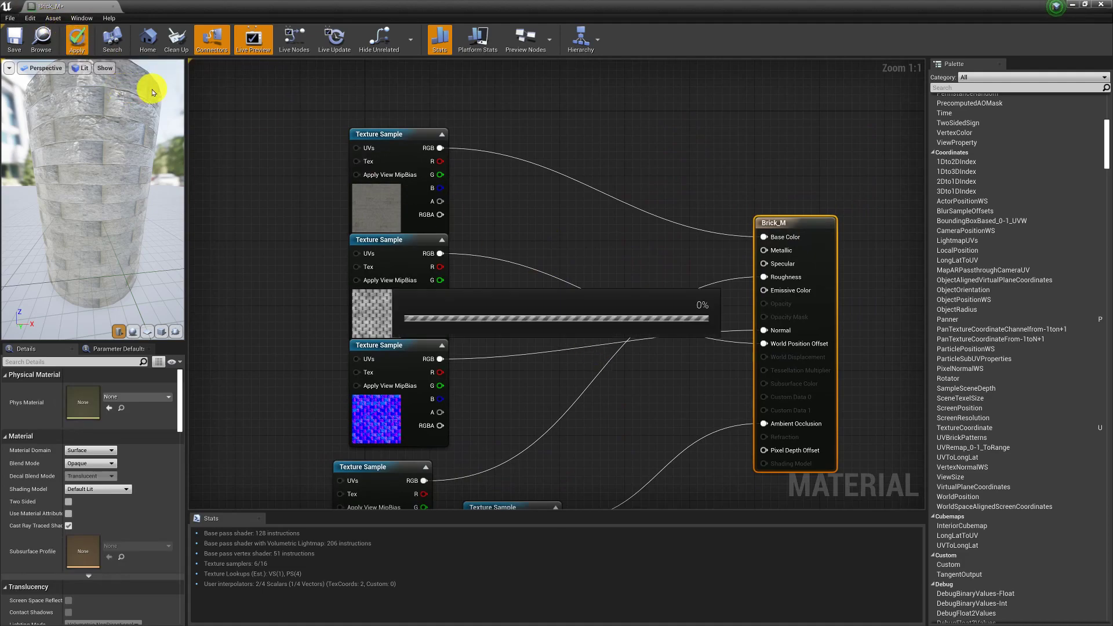
pyautogui.click(15, 38)
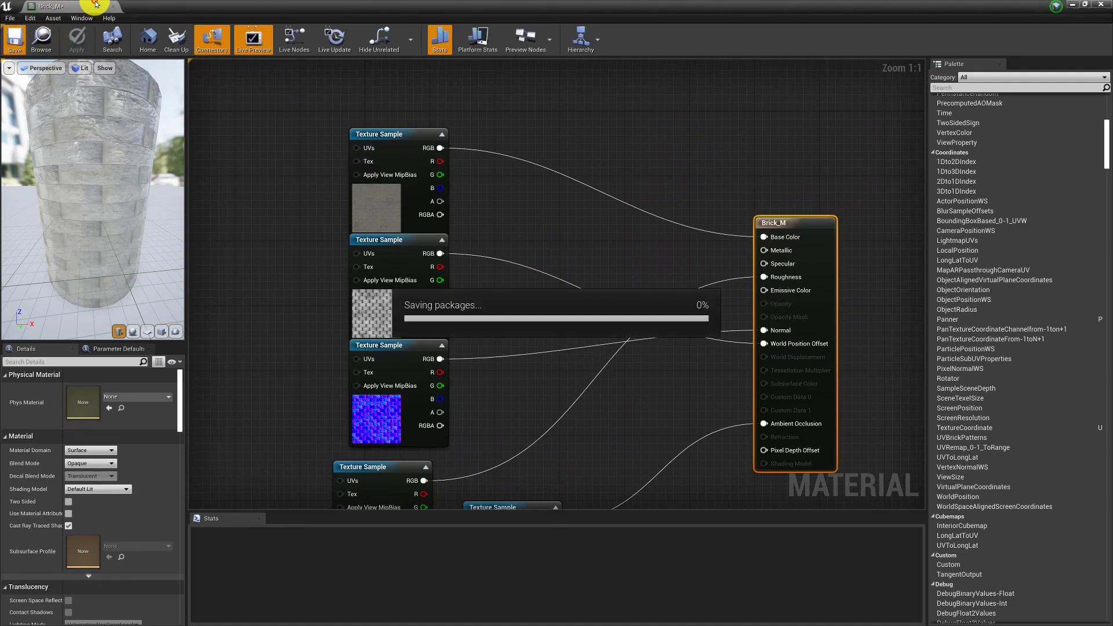
pyautogui.click(114, 8)
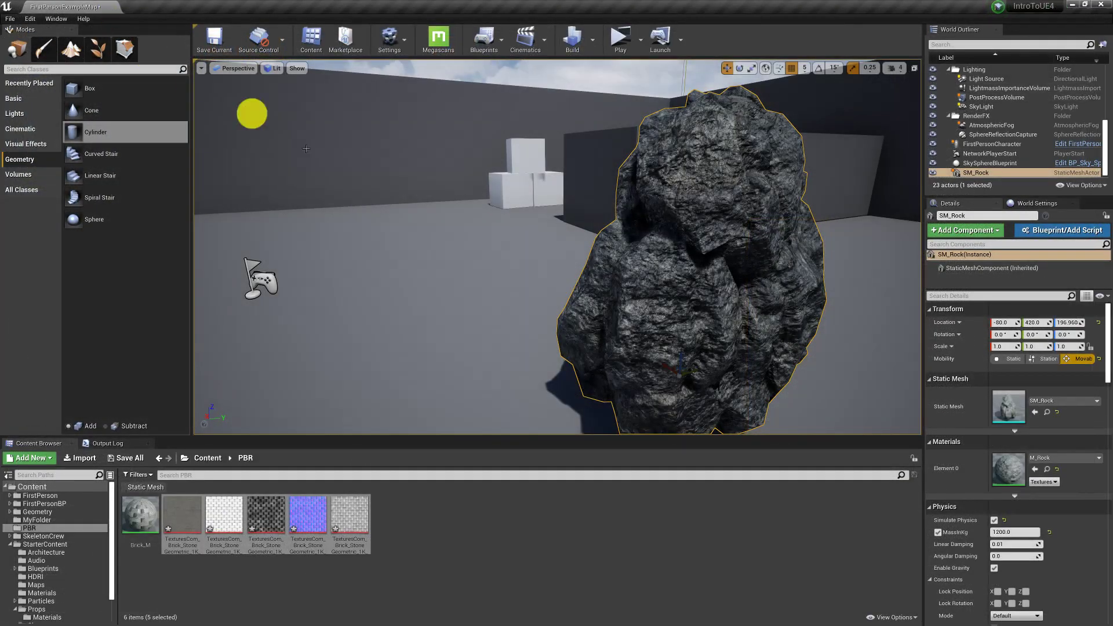
# With Brick_M selected as the material, place a Curved Stair brush on the open floor and frame it in the view
pyautogui.click(573, 545)
pyautogui.moveTo(516, 302); pyautogui.dragTo(473, 278)
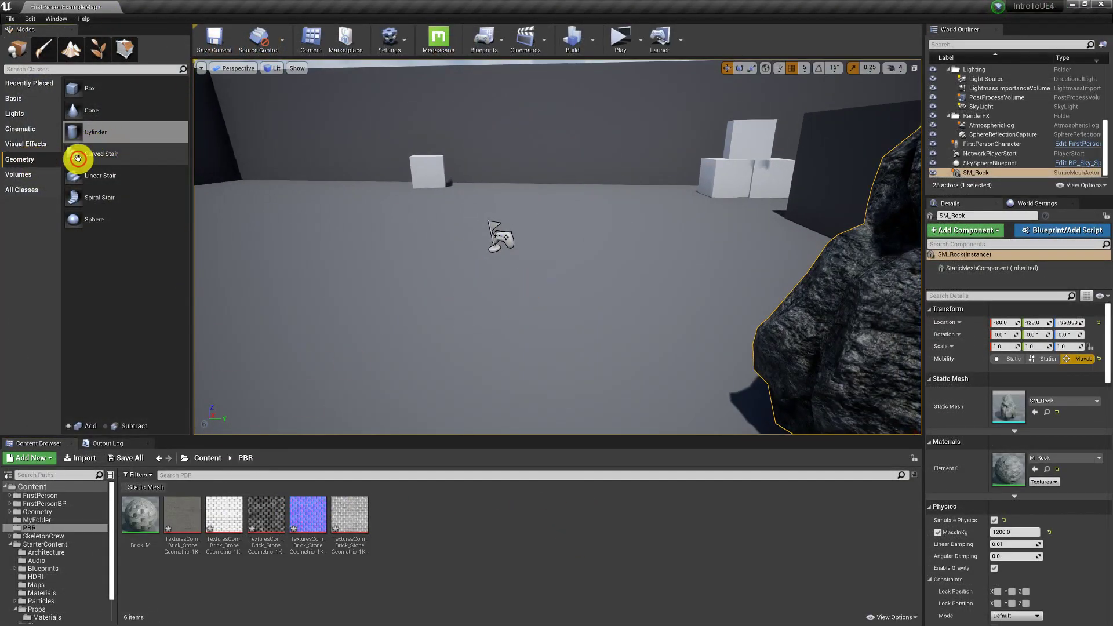
pyautogui.click(149, 508)
pyautogui.moveTo(99, 162); pyautogui.dragTo(387, 303)
pyautogui.hotkey('ctrl', 'z')
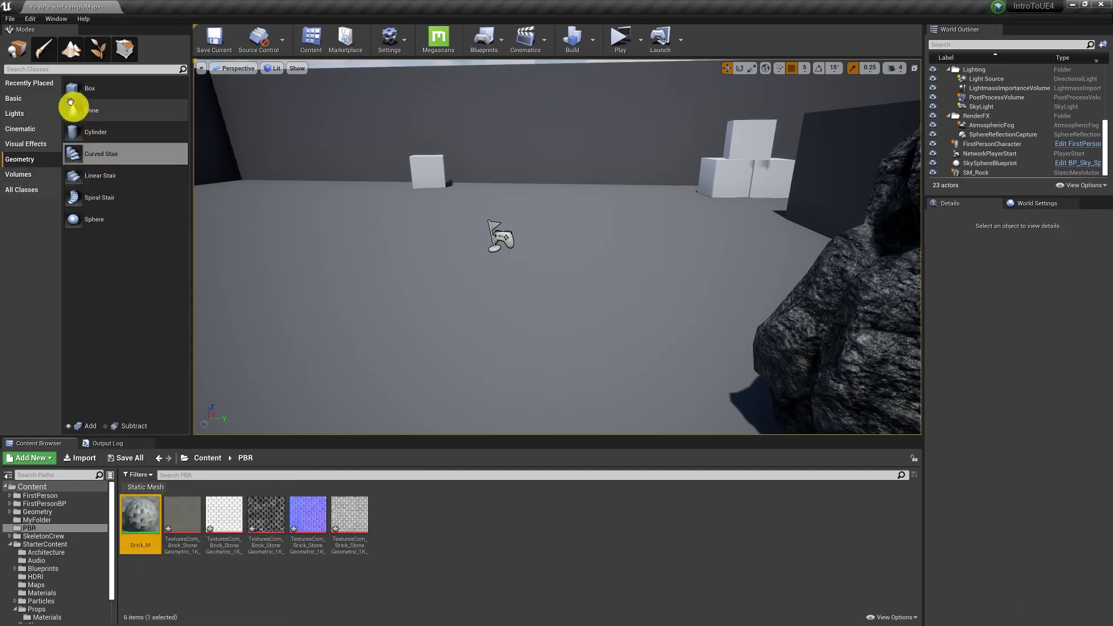
pyautogui.moveTo(93, 151); pyautogui.dragTo(355, 278)
pyautogui.press('f')
pyautogui.moveTo(447, 293); pyautogui.dragTo(485, 285, button='right')
# Place a second Curved Stair brush on the floor between the first stair and the rock
pyautogui.click(138, 524)
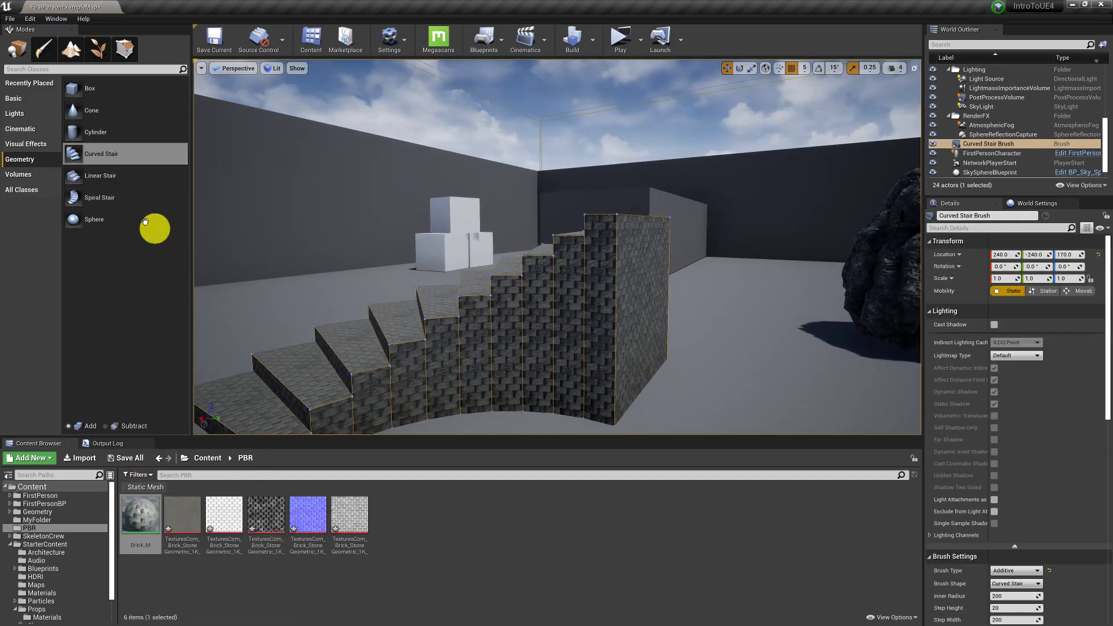
pyautogui.moveTo(112, 153)
pyautogui.mouseDown()
pyautogui.moveTo(728, 350)
pyautogui.moveTo(704, 350)
pyautogui.mouseUp()
pyautogui.moveTo(703, 350); pyautogui.dragTo(667, 374, button='right')
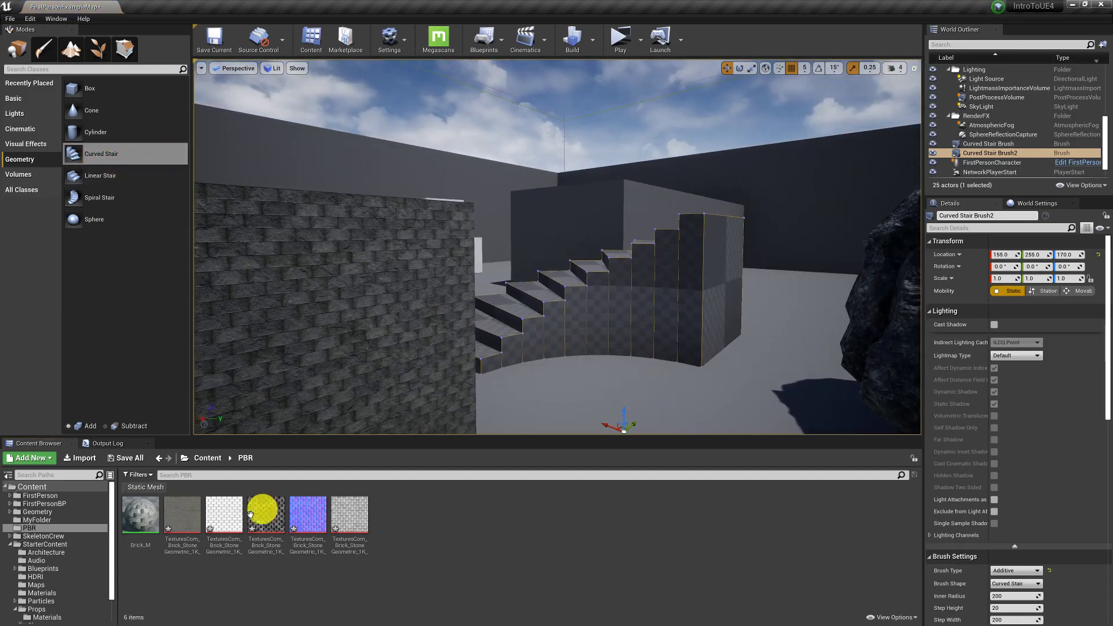
# Apply the Brick_M material to individual faces of the second curved stair and compare it with the first stair
pyautogui.moveTo(140, 513); pyautogui.dragTo(618, 310)
pyautogui.moveTo(152, 515); pyautogui.dragTo(606, 345)
pyautogui.moveTo(179, 498); pyautogui.dragTo(648, 328)
pyautogui.moveTo(649, 329); pyautogui.dragTo(404, 346, button='right')
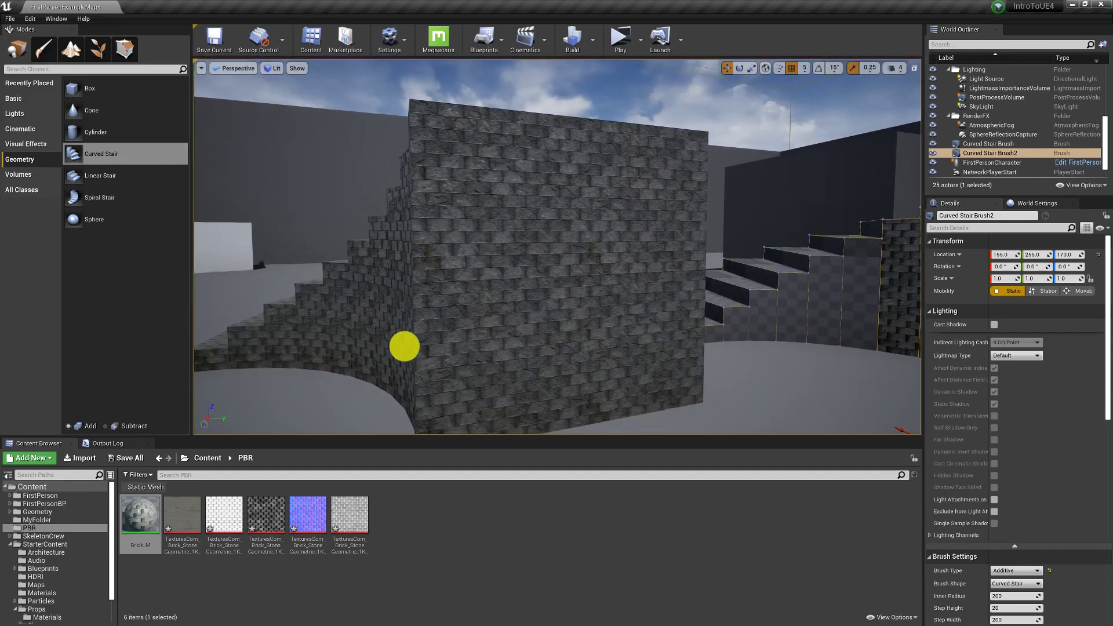
# Reopen Brick_M and align the roughness and ao Texture Samples in one column beneath the normal sample
pyautogui.doubleClick(140, 514)
pyautogui.scroll(-3, 518, 350)
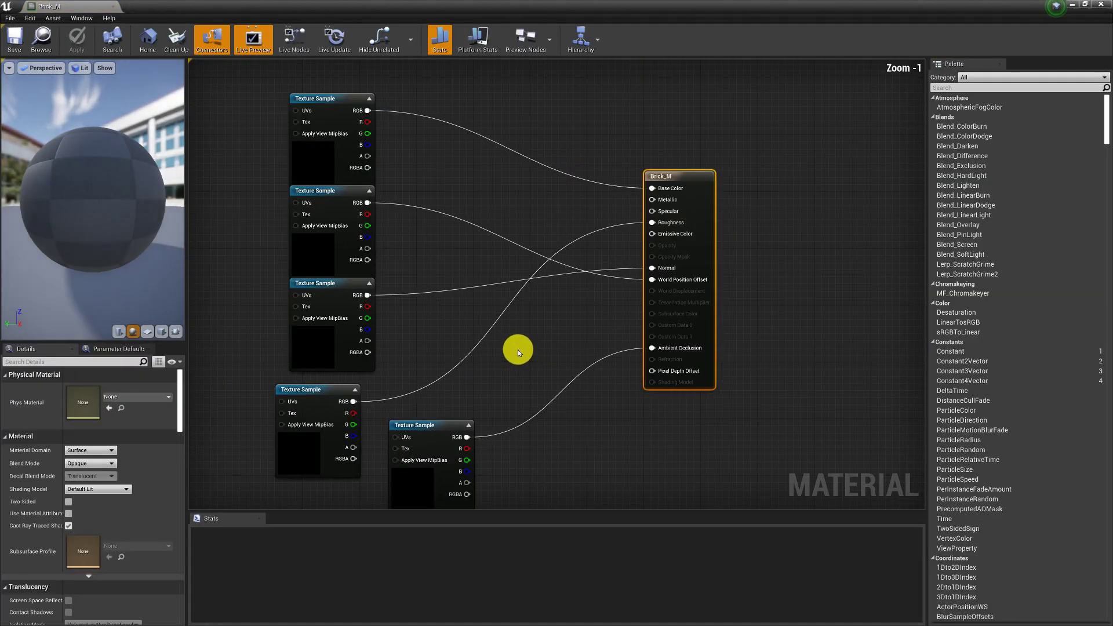
pyautogui.moveTo(440, 415); pyautogui.dragTo(367, 457)
pyautogui.moveTo(370, 389); pyautogui.dragTo(381, 378)
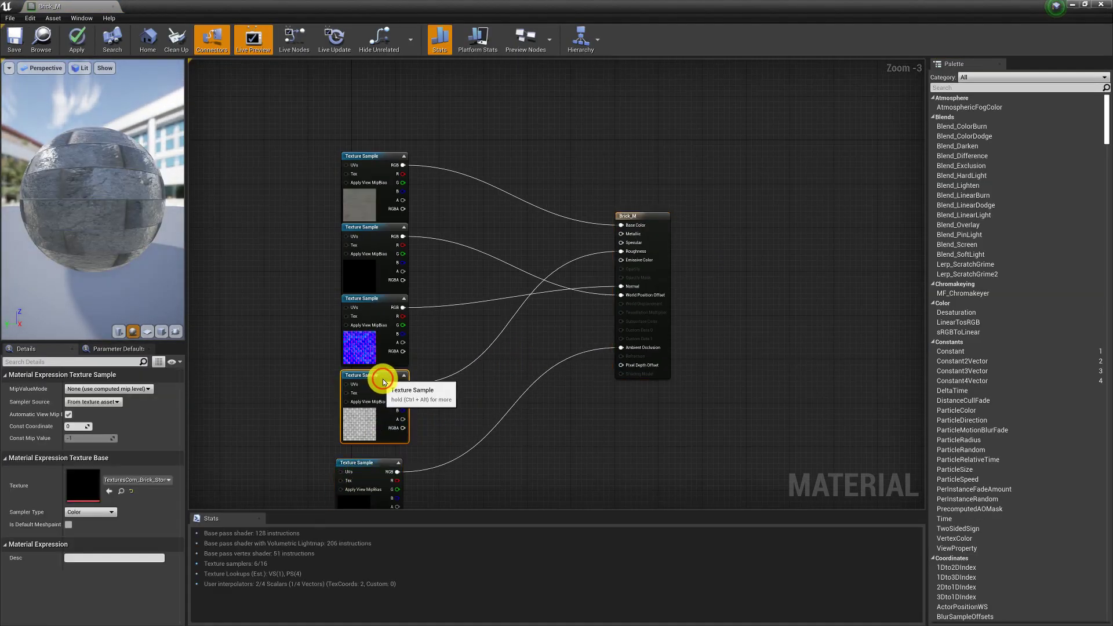
pyautogui.moveTo(383, 465); pyautogui.dragTo(386, 448)
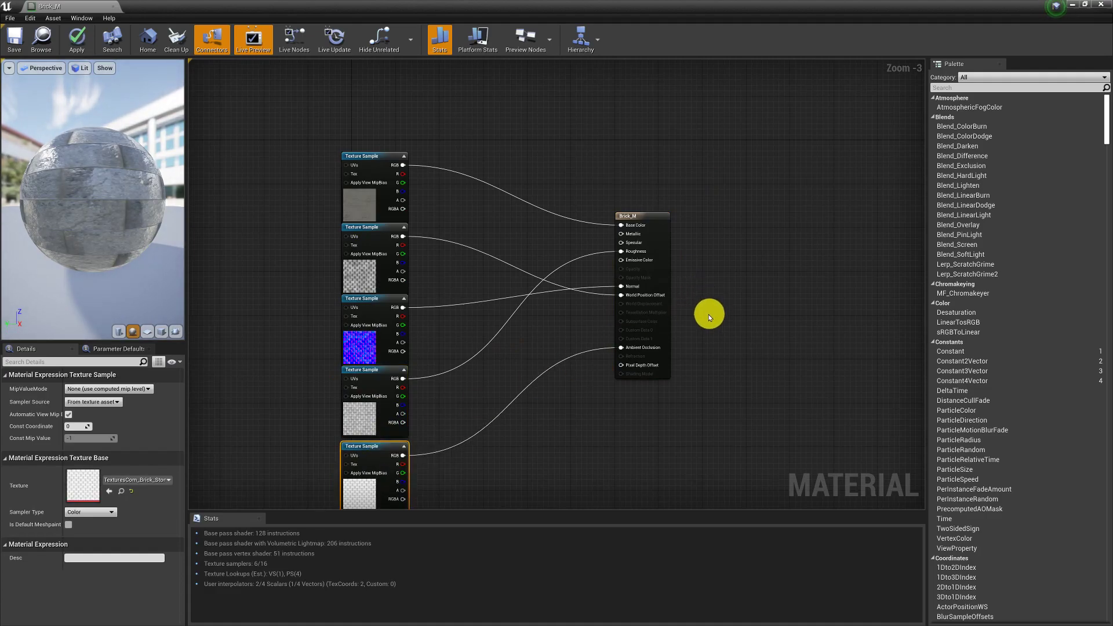
pyautogui.moveTo(654, 427); pyautogui.dragTo(641, 399, button='right')
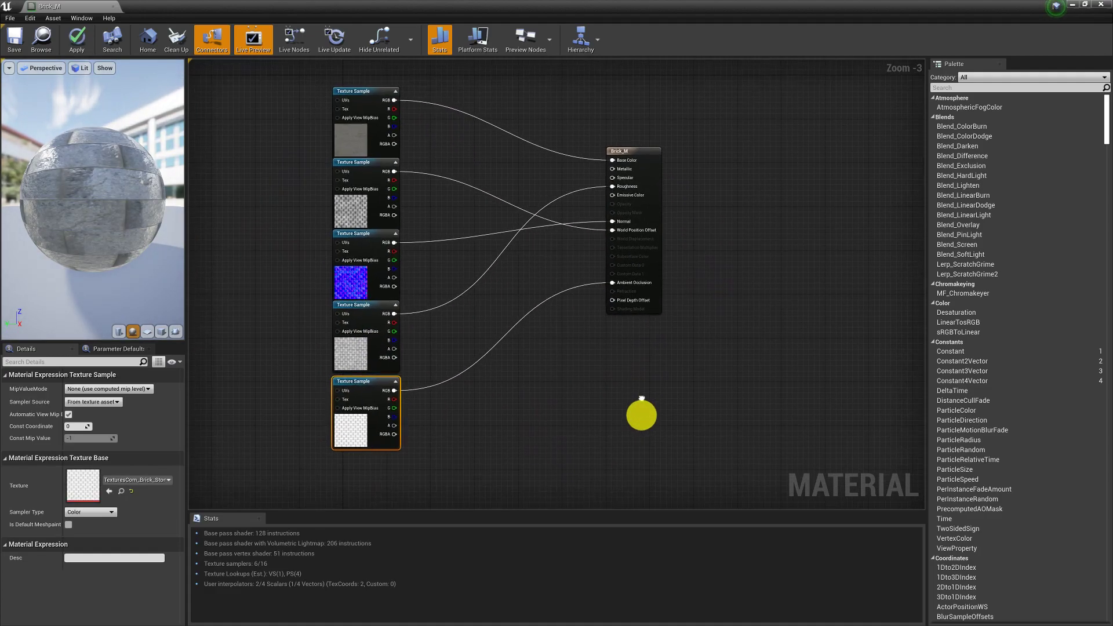